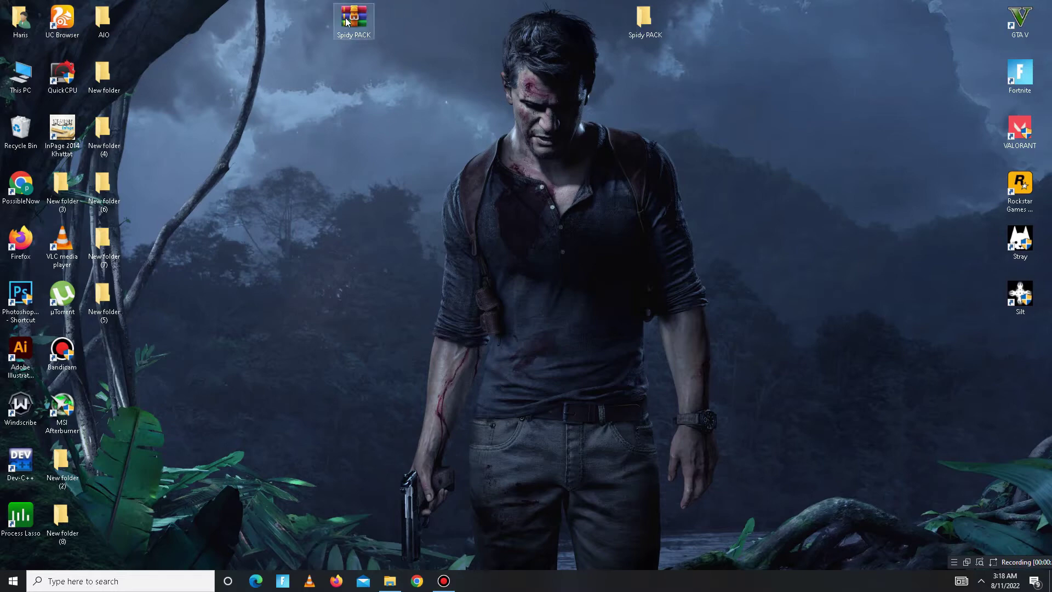
Set Performance Options visual effects to Adjust for best performance from This PC's properties.
right_click(19, 90)
click(83, 216)
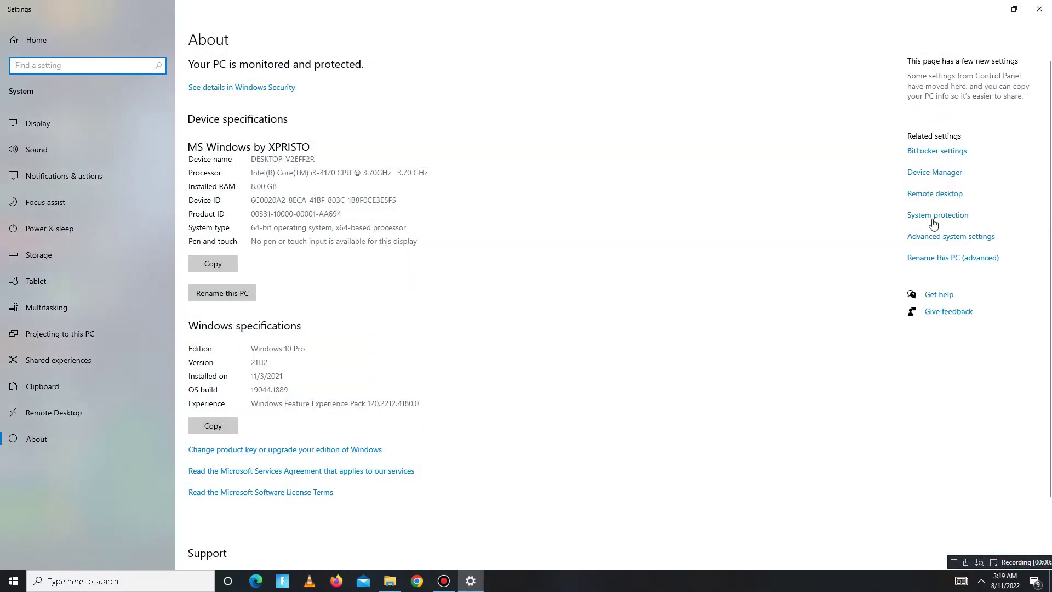
click(936, 237)
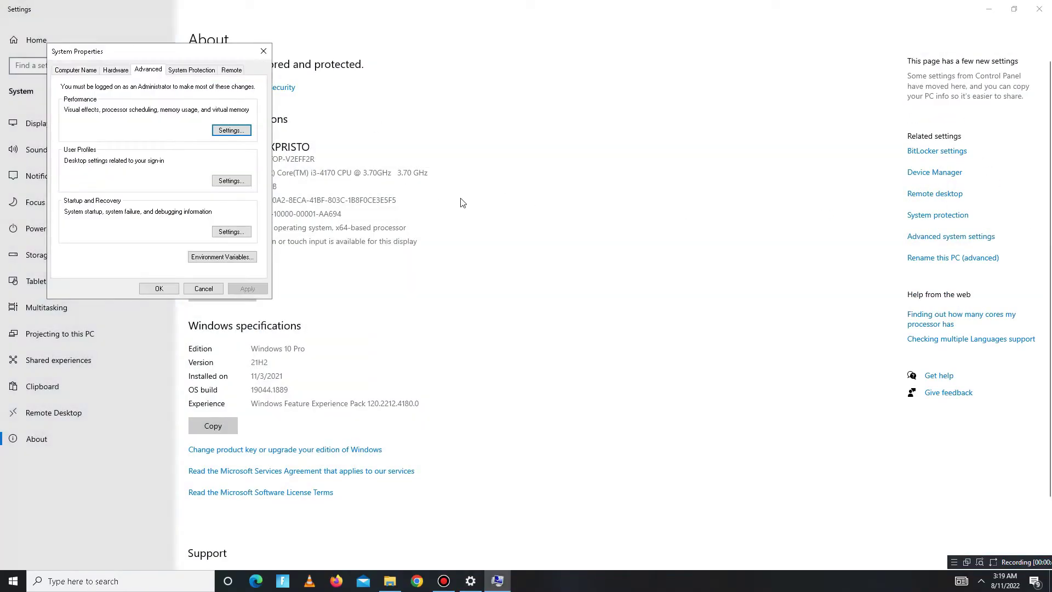
click(240, 134)
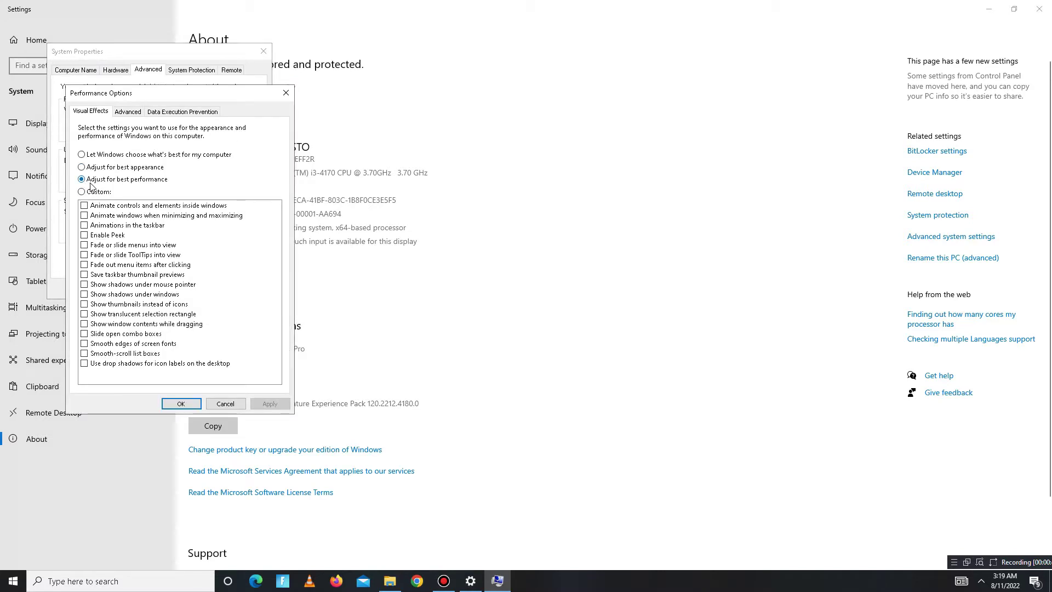
drag(174, 102, 184, 80)
click(192, 382)
Close the System Properties and Settings windows and refresh the desktop.
click(263, 51)
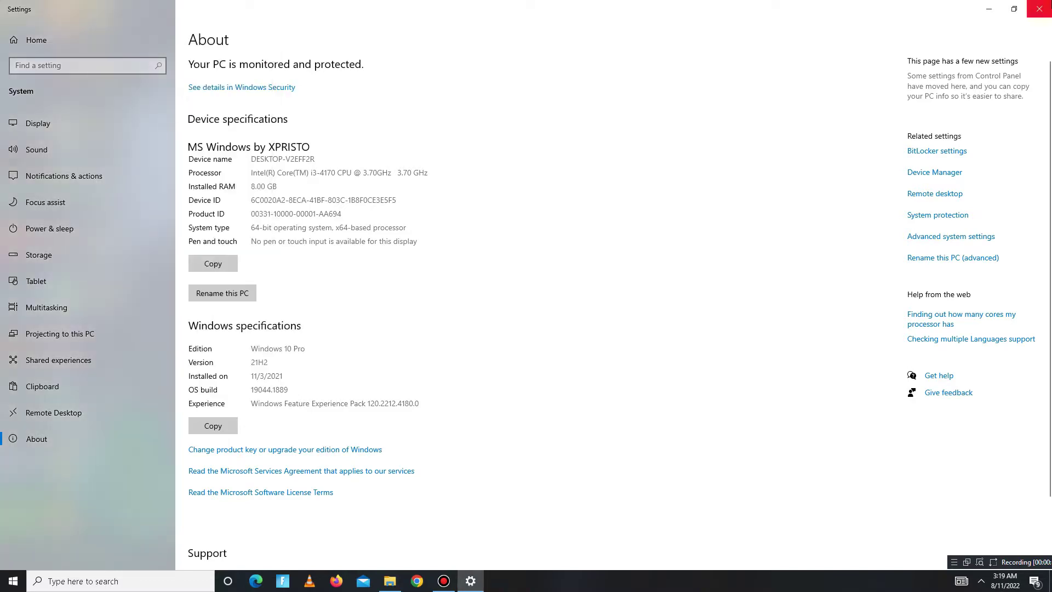
key(alt+F4)
right_click(616, 137)
click(661, 185)
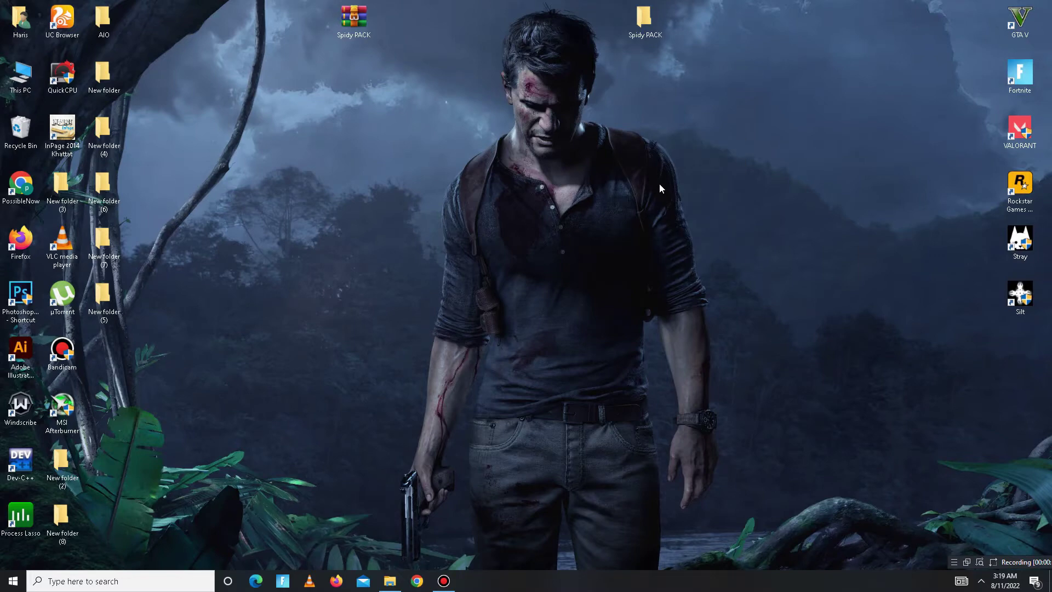
Open Settings from the Start menu and review the General privacy options.
key(super)
scroll(127, 422, down, 15)
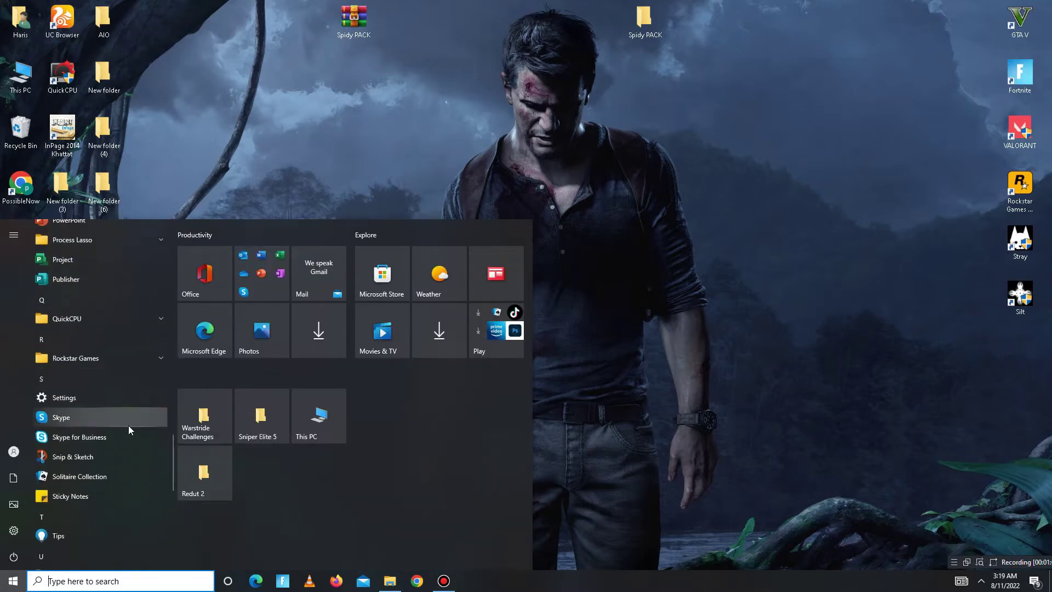
click(133, 399)
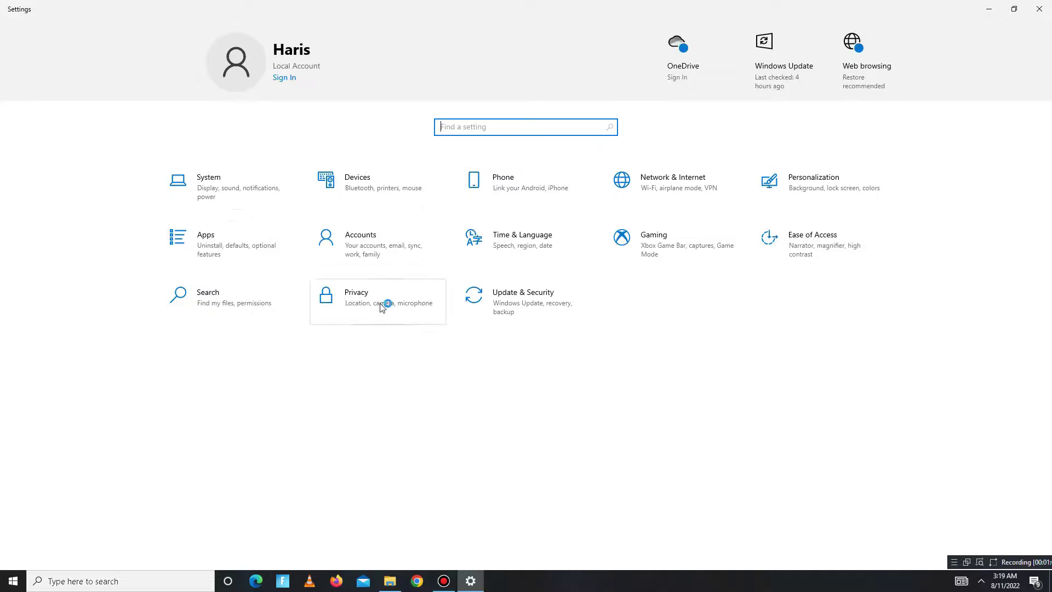
click(377, 306)
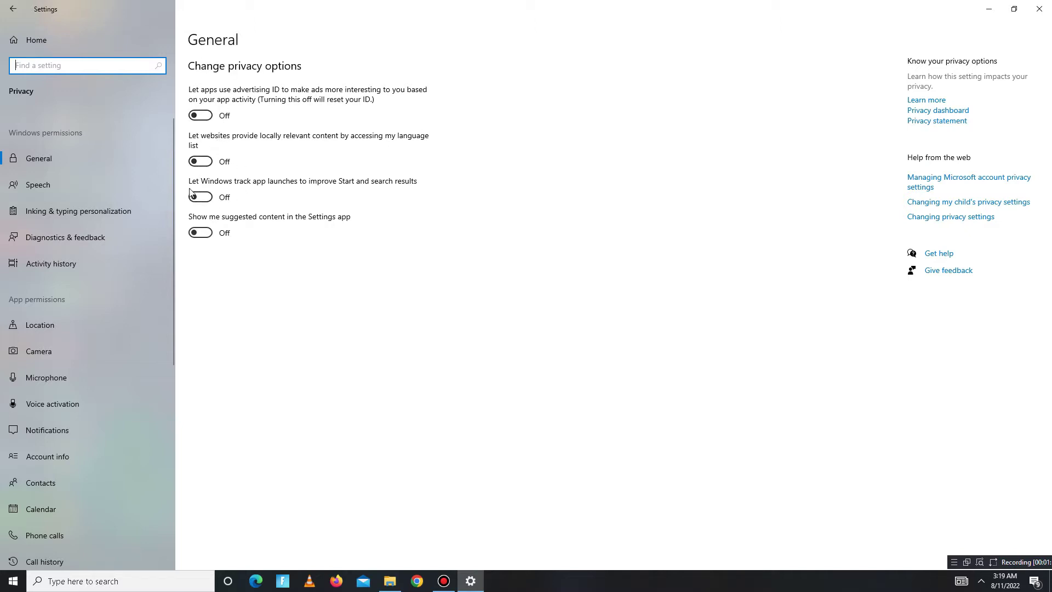
Confirm every background app toggle is Off, then return to the Settings home page.
scroll(38, 383, down, 5)
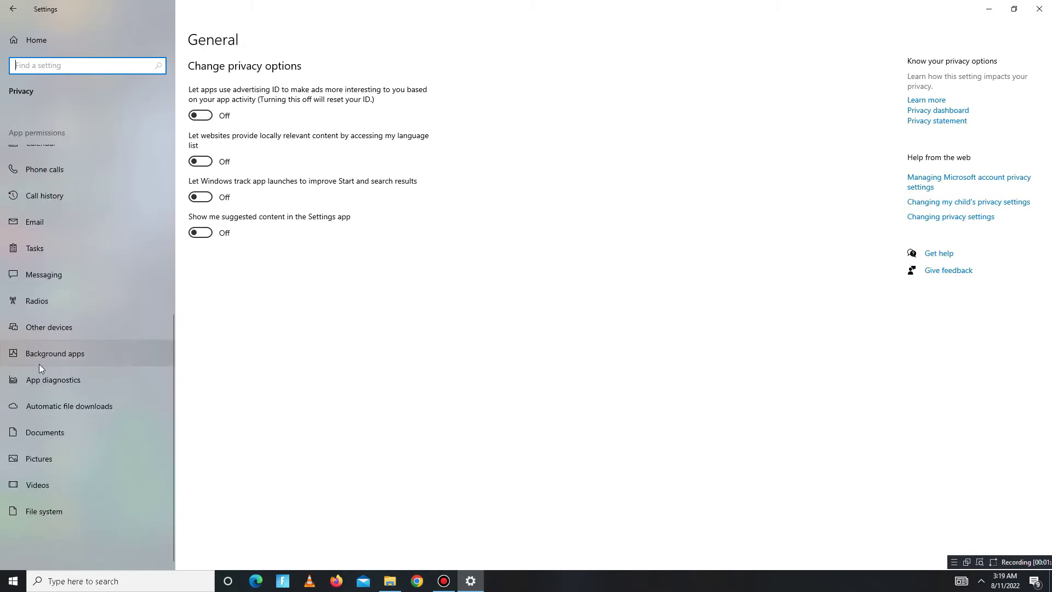
click(51, 356)
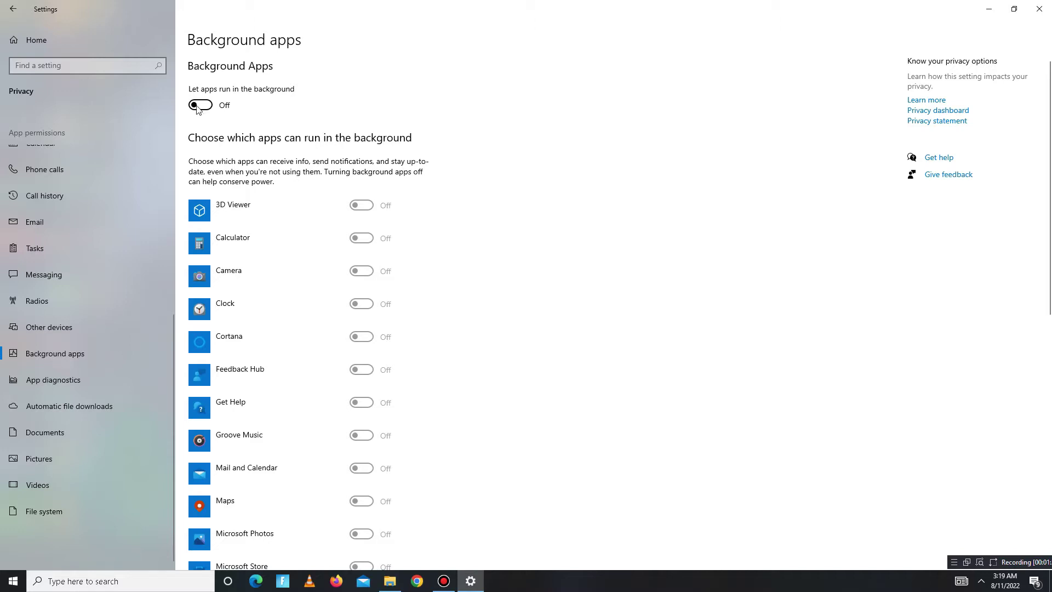
scroll(388, 296, down, 10)
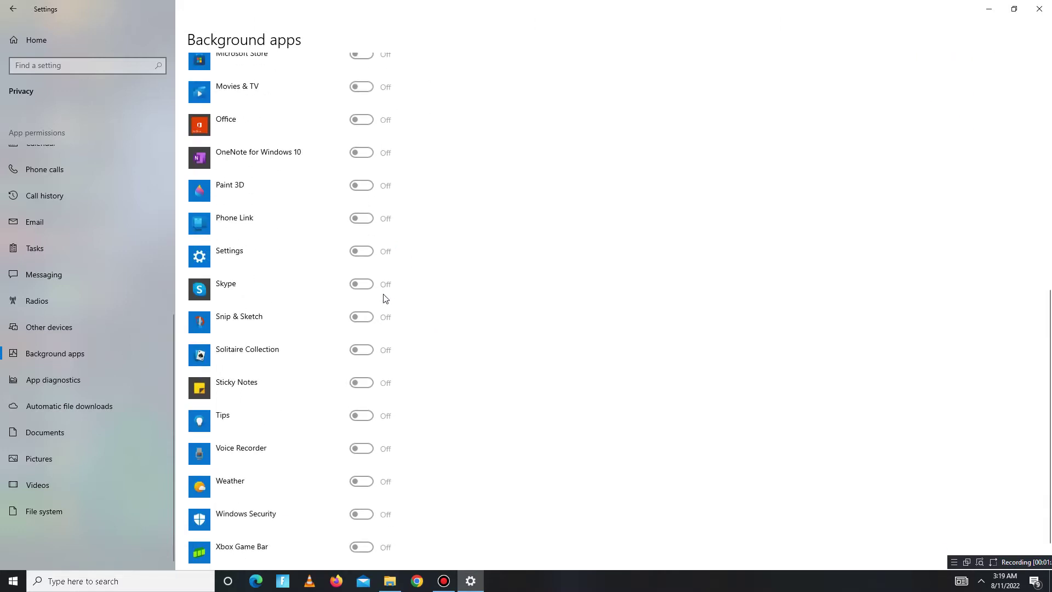
click(13, 10)
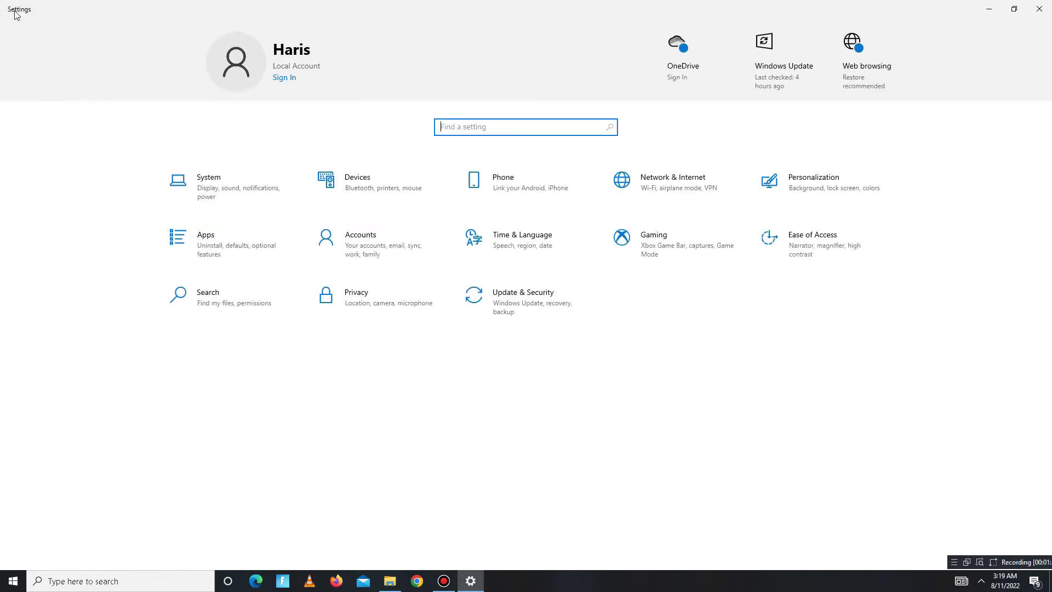
Switch Game Mode On under Gaming, then close the Settings window.
click(660, 250)
click(52, 179)
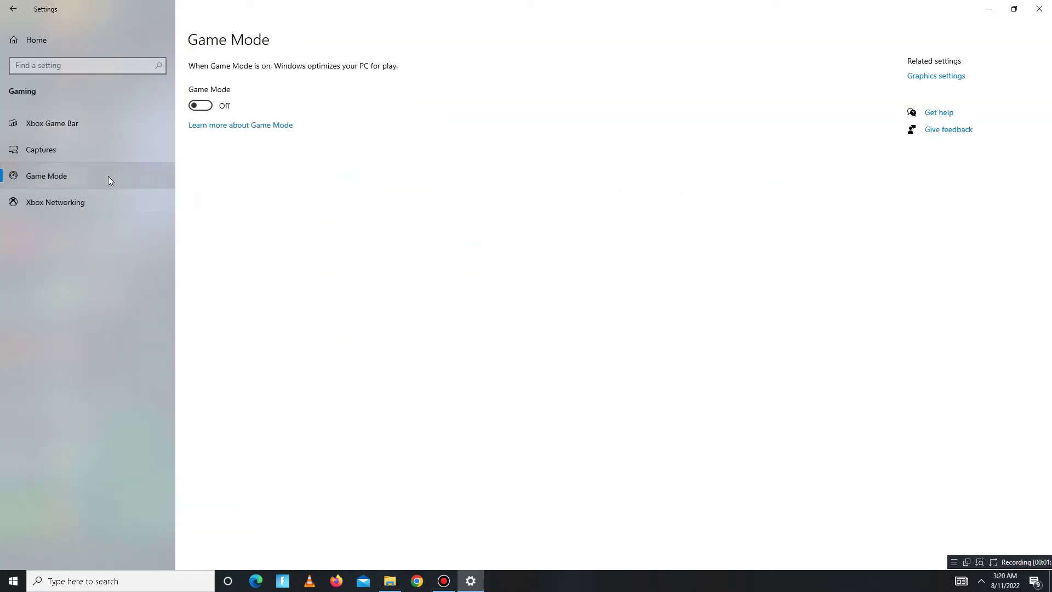
click(200, 105)
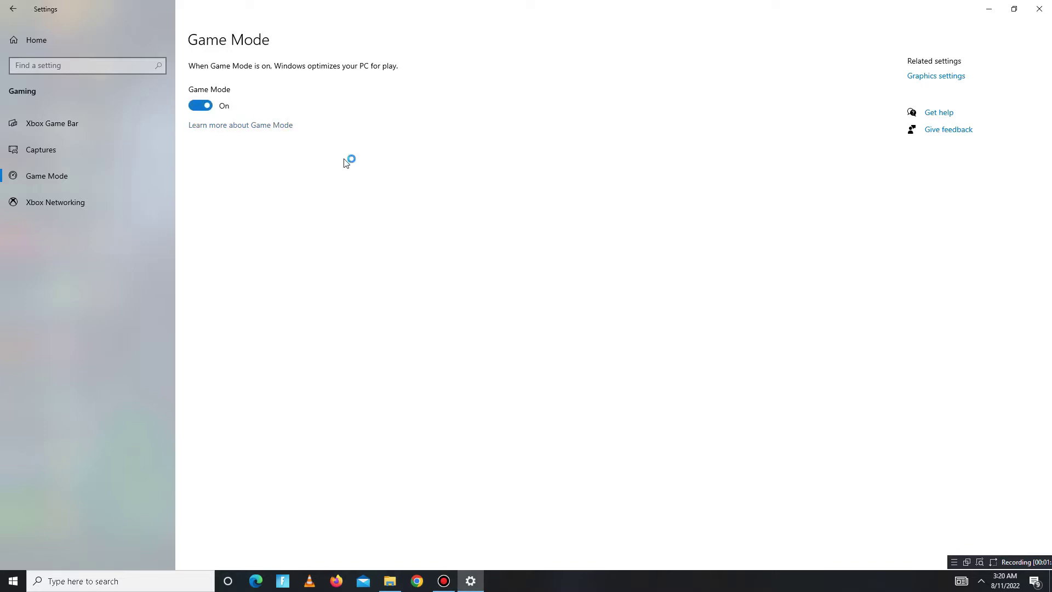
click(13, 8)
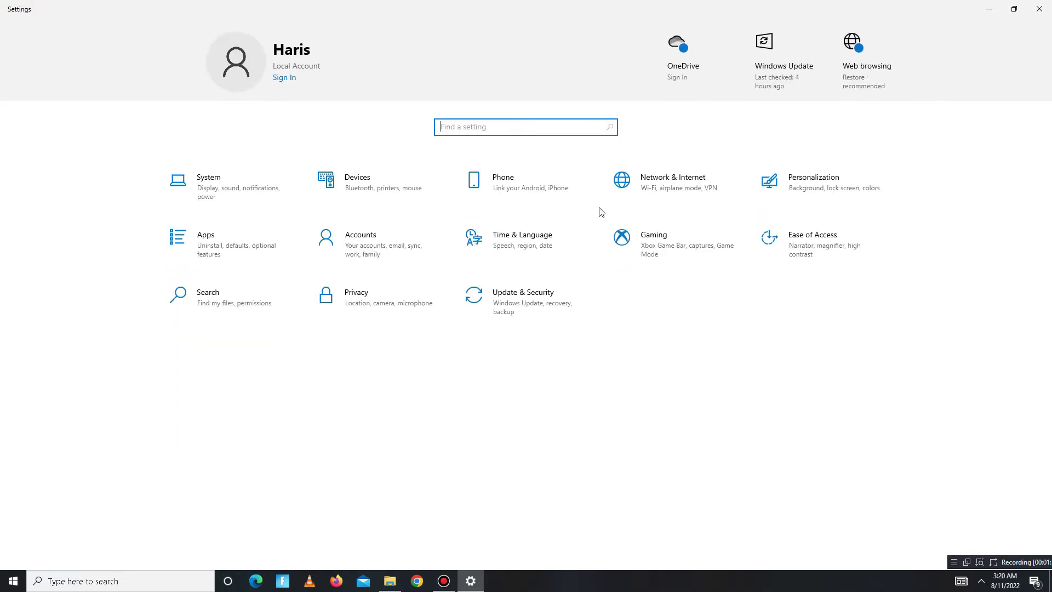
click(1039, 9)
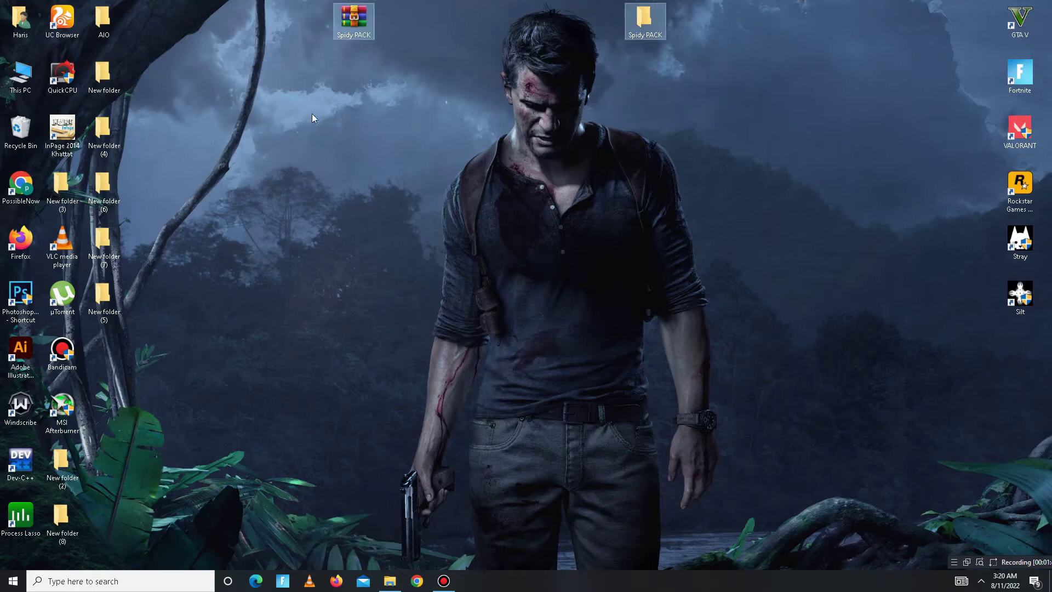
Extract the Spidy PACK archive onto the desktop and open its DX folder.
right_click(346, 28)
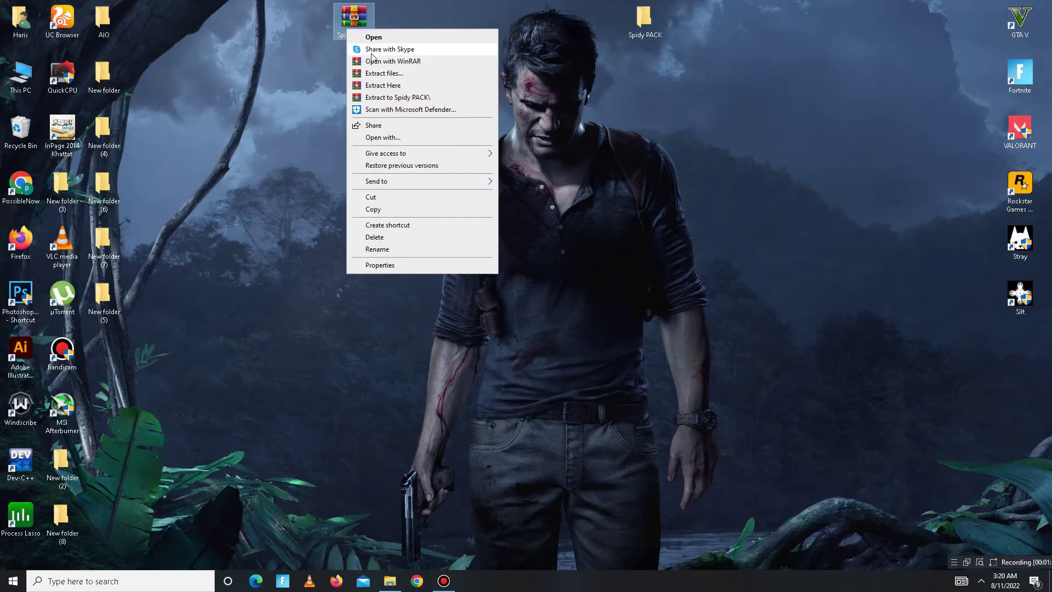
click(393, 86)
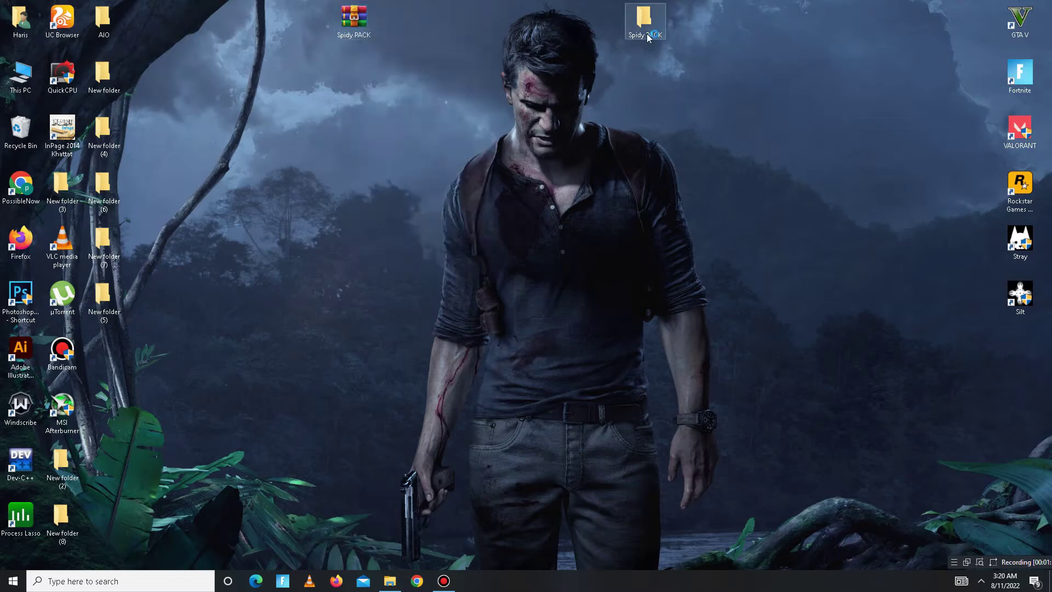
double_click(646, 33)
key(ctrl+a)
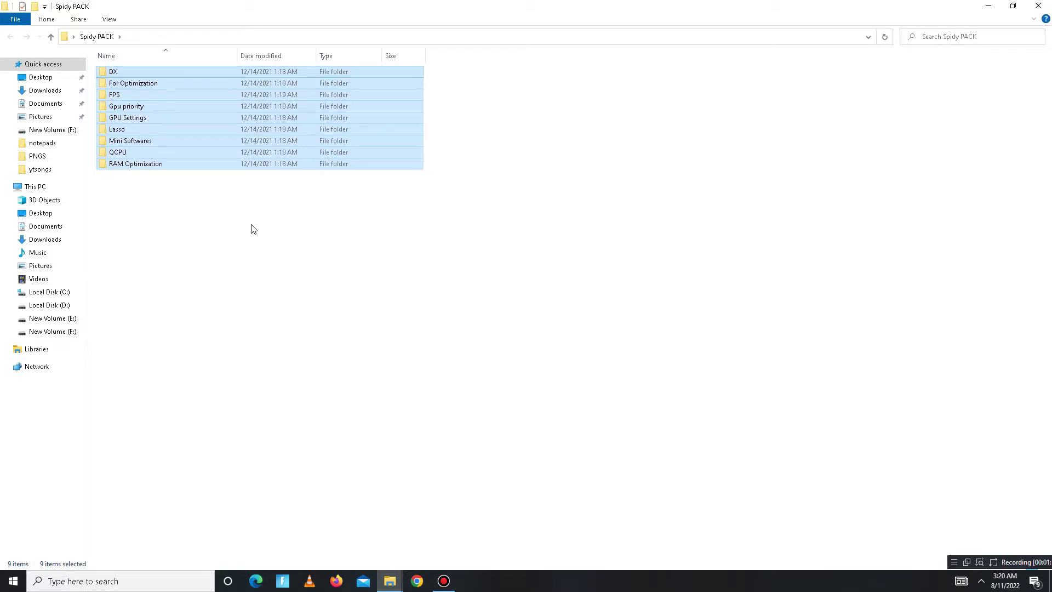
double_click(117, 75)
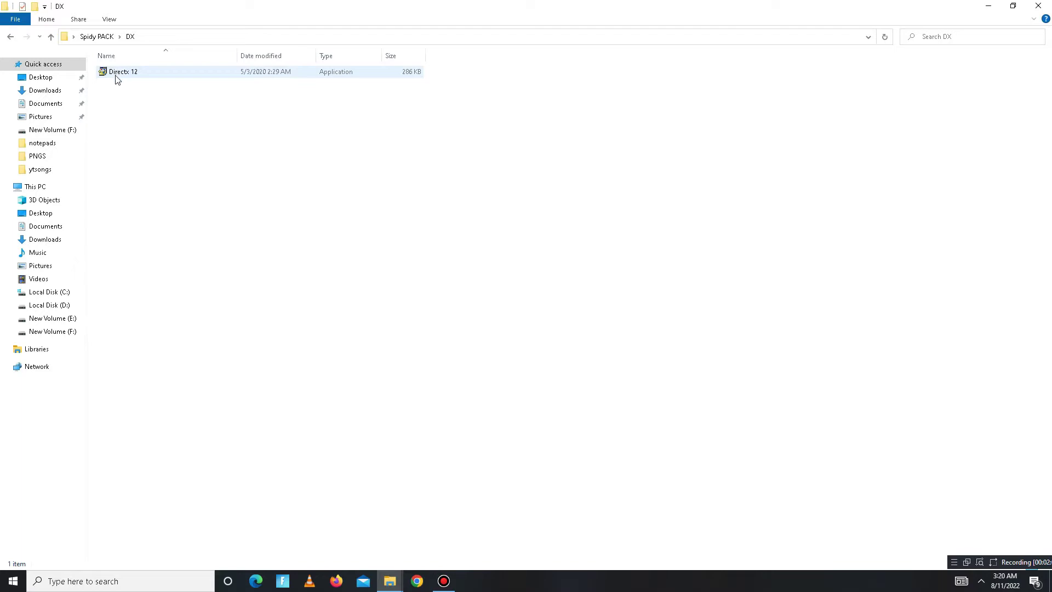
Run the Directx 12 setup, accepting the license and declining the Bing Bar, through to Finish.
click(118, 77)
double_click(119, 77)
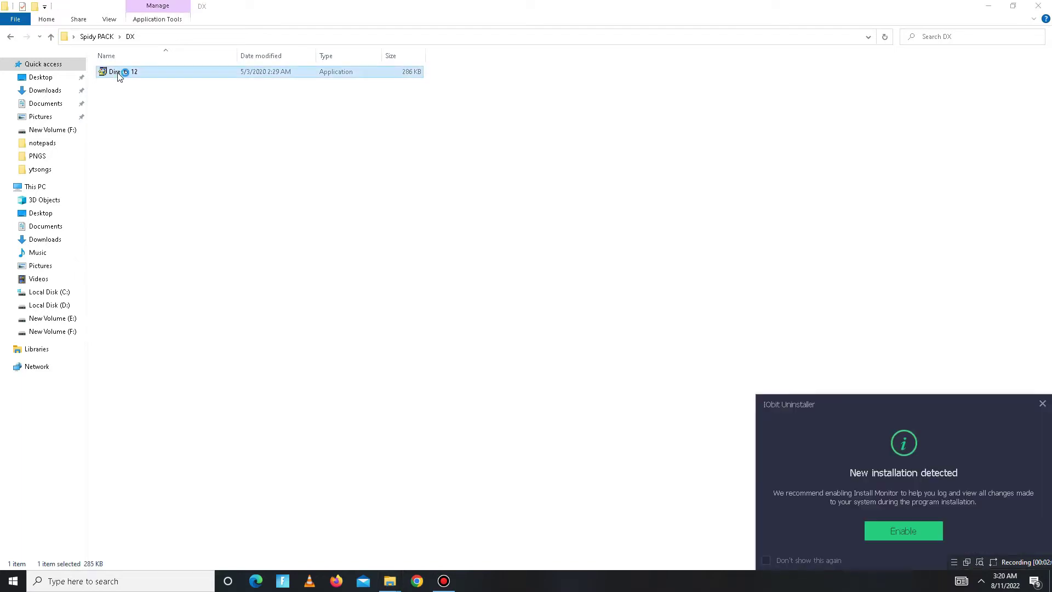
click(225, 217)
click(257, 254)
click(170, 177)
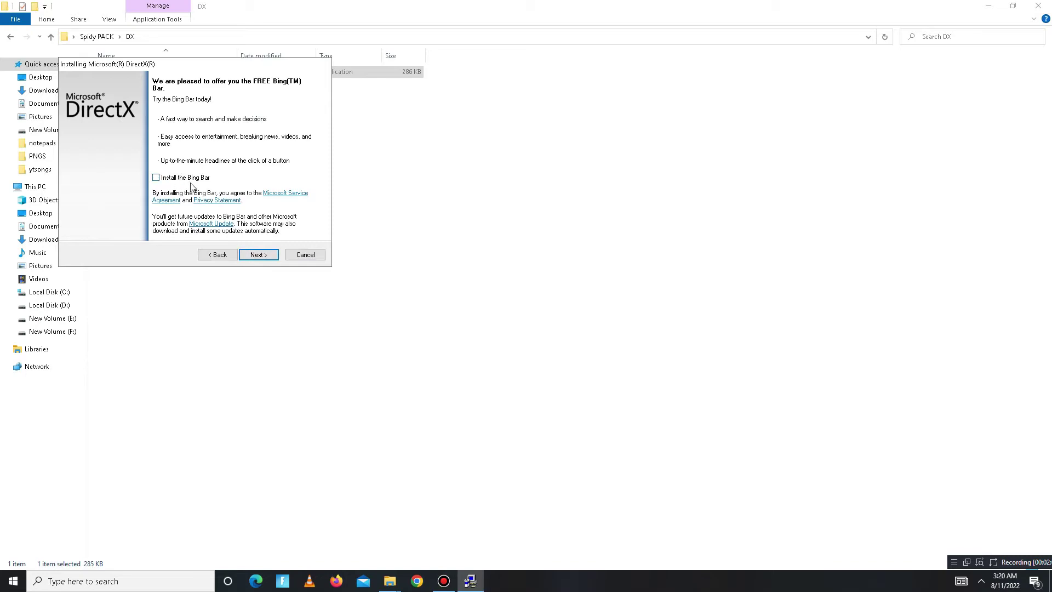
drag(222, 69, 412, 133)
click(449, 317)
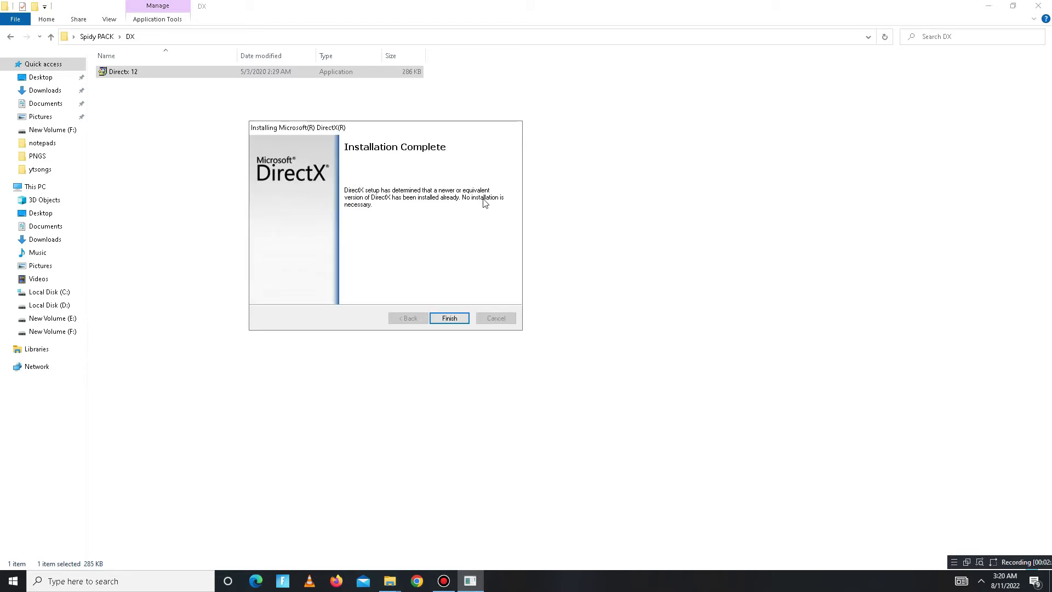
click(449, 318)
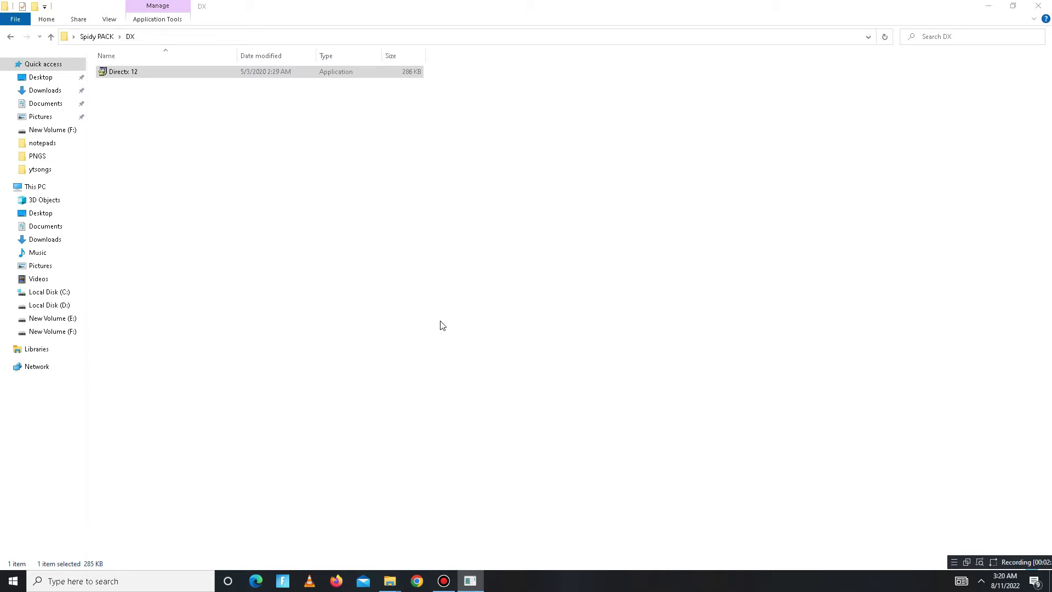
Open For Optimization and merge the CPU Optimization and CpuPriorityClass registry files.
click(10, 36)
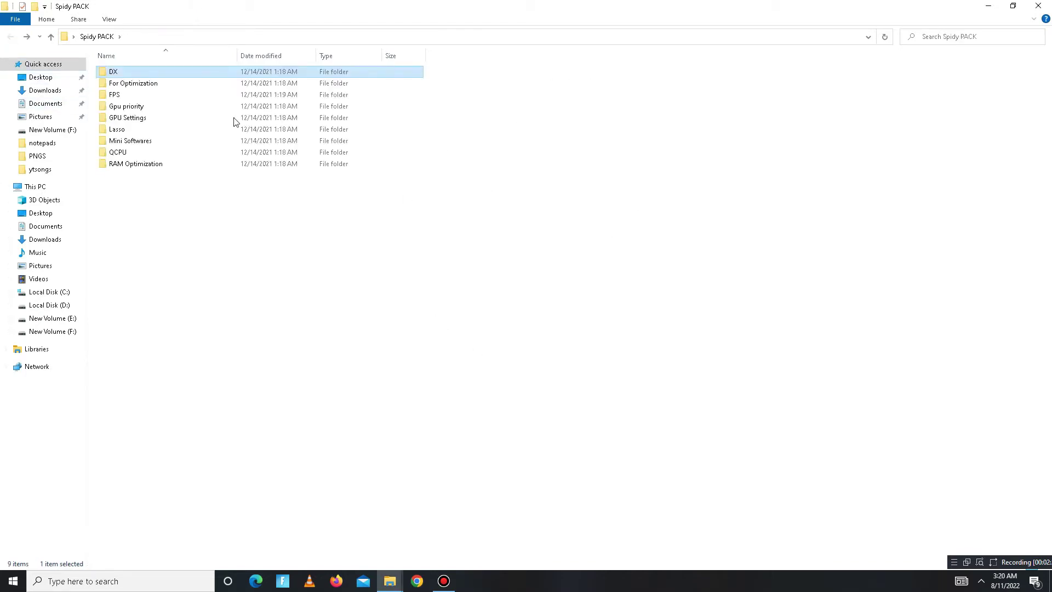
double_click(167, 89)
drag(146, 244, 198, 67)
click(140, 72)
click(611, 309)
click(653, 290)
double_click(146, 85)
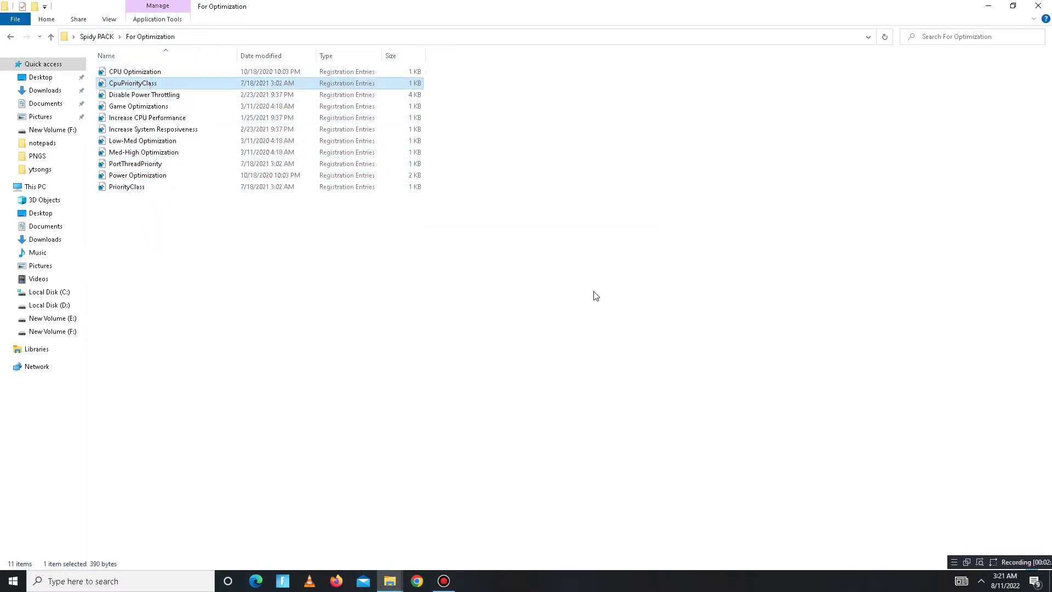
click(609, 308)
click(652, 291)
Merge Disable Power Throttling, Game Optimizations, Increase CPU Performance and Increase System Resposiveness tweaks.
double_click(183, 95)
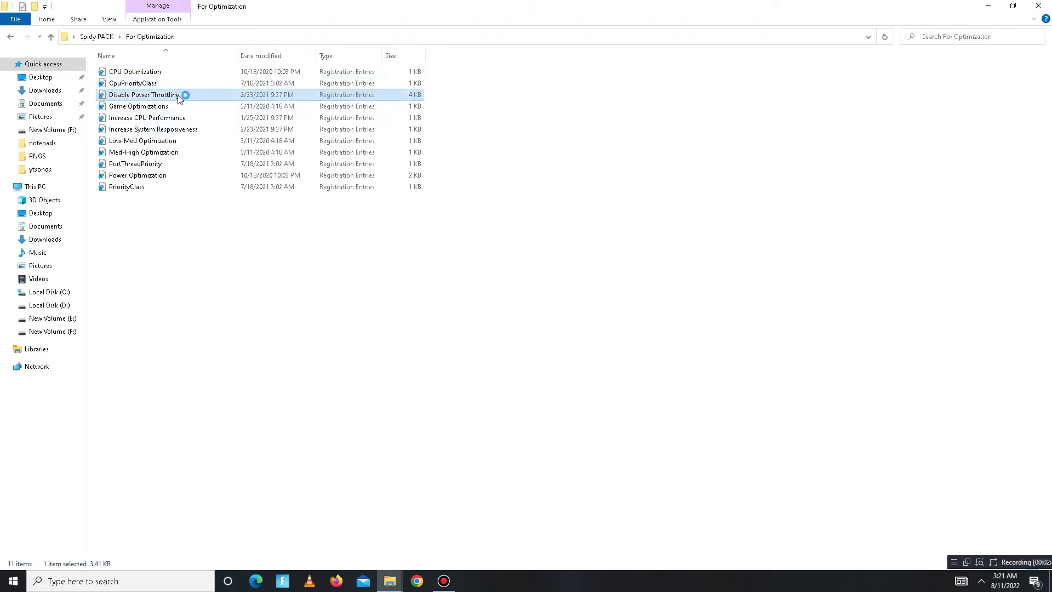
click(611, 308)
click(650, 290)
double_click(146, 106)
click(610, 308)
click(650, 291)
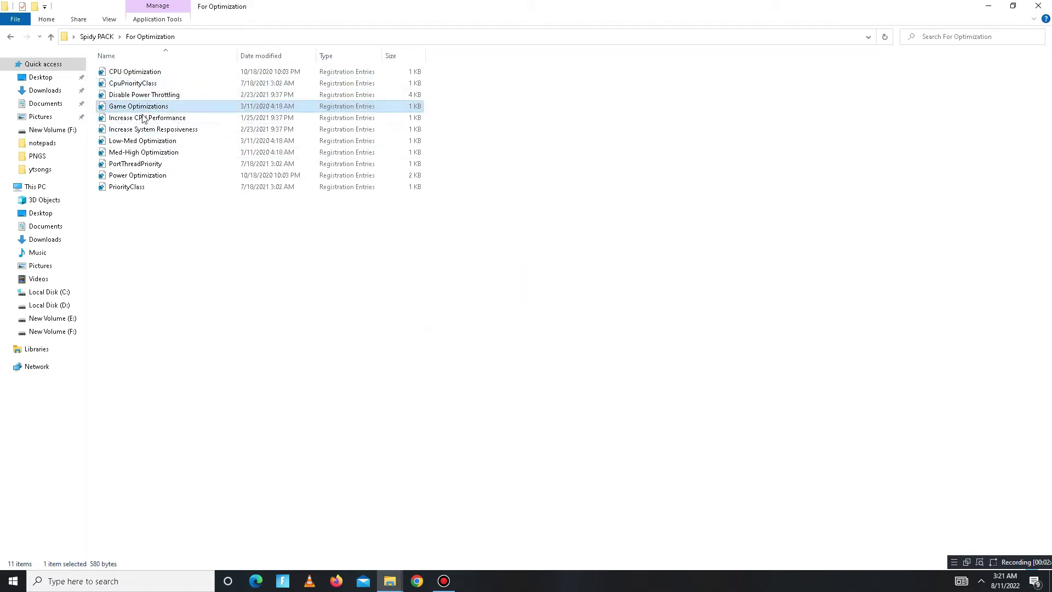
double_click(147, 117)
click(608, 304)
click(640, 296)
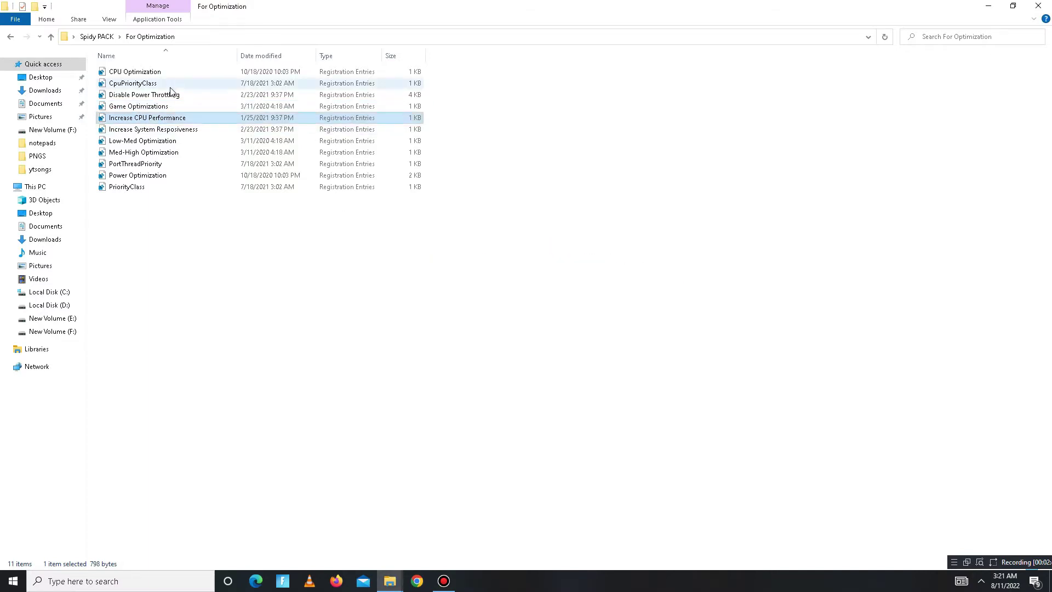
double_click(144, 129)
click(609, 308)
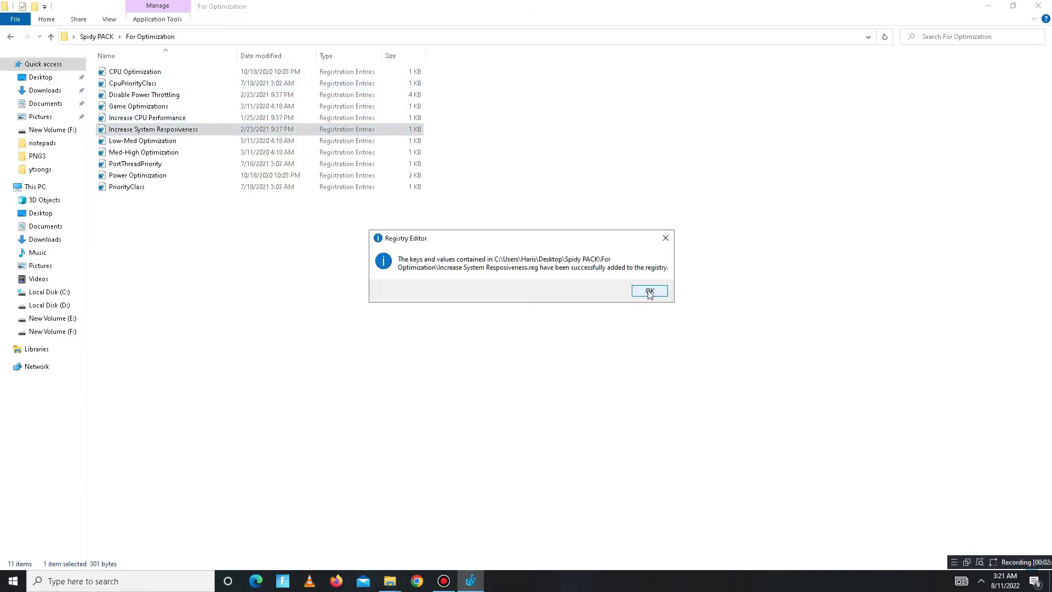
click(649, 290)
Merge the Med-High Optimization, PortThreadPriority and Power Optimization registry tweaks.
double_click(143, 151)
click(609, 307)
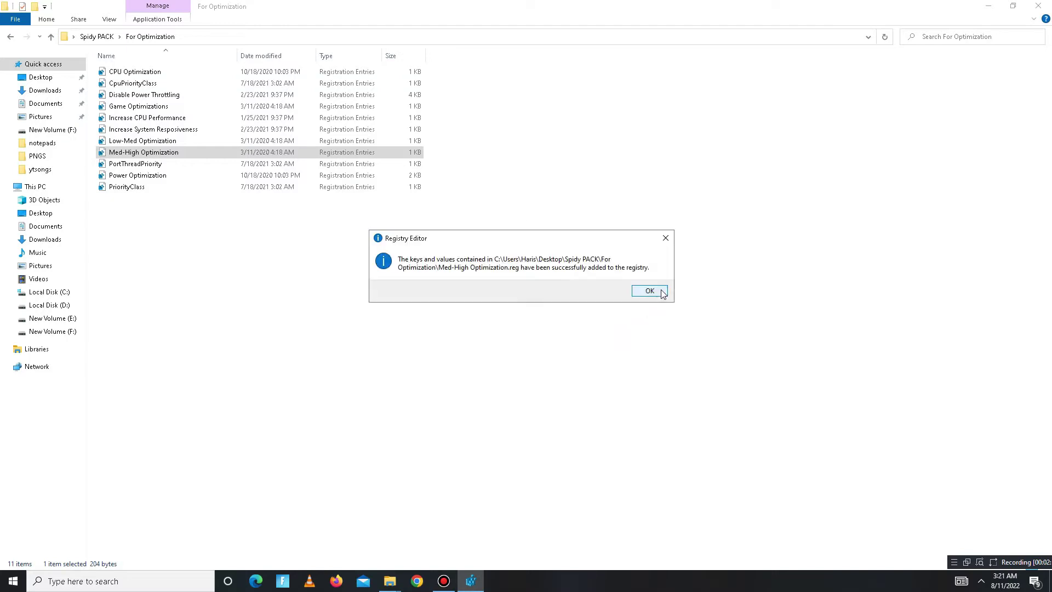
click(652, 291)
double_click(159, 164)
click(609, 307)
click(650, 292)
double_click(184, 173)
click(608, 307)
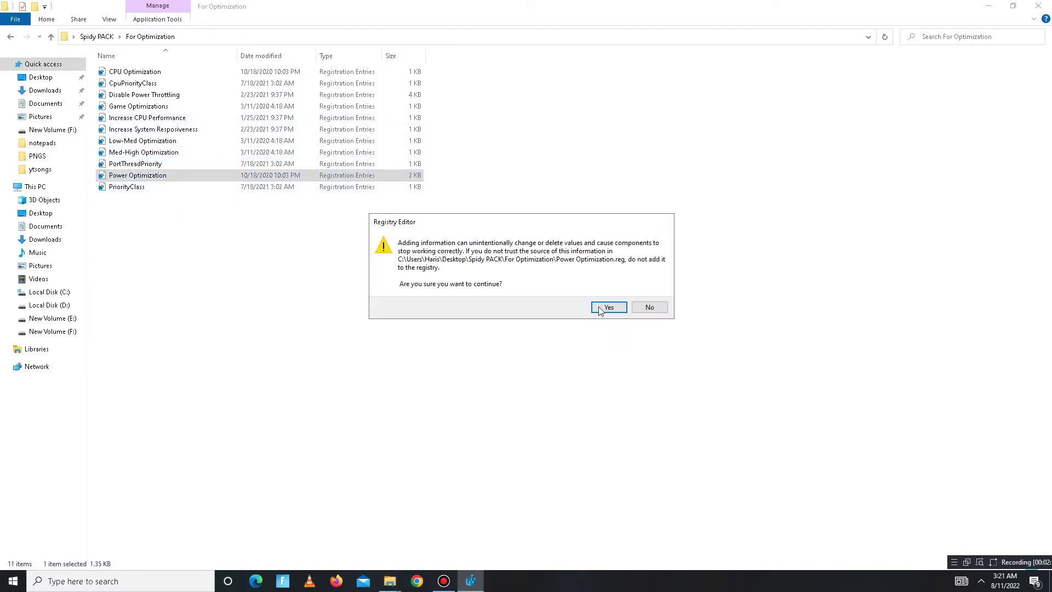
click(652, 291)
Merge the PriorityClass registry file and return to the Spidy PACK folder.
click(180, 187)
double_click(179, 186)
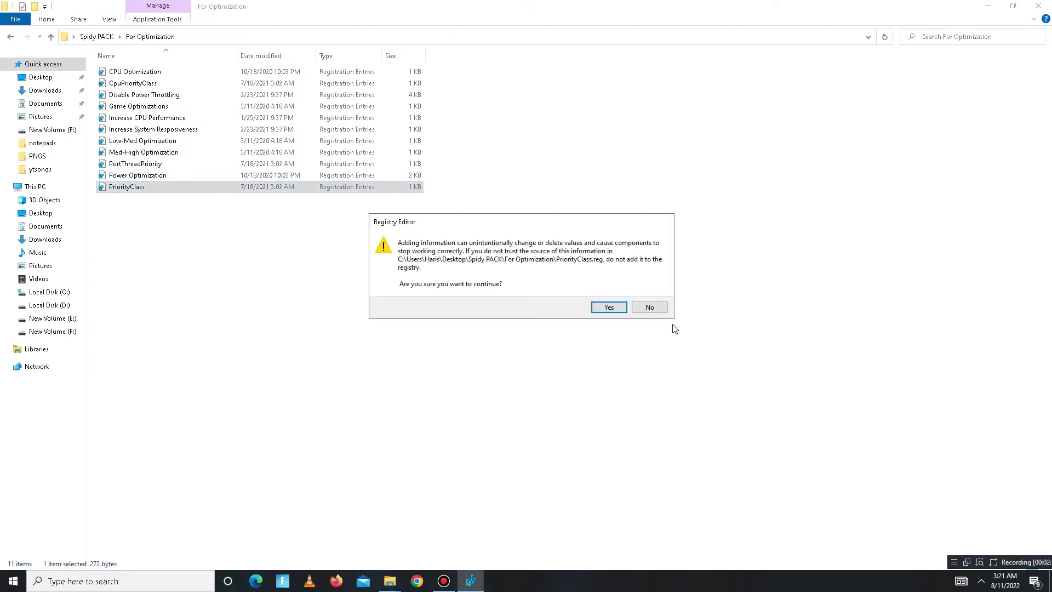
click(613, 307)
click(651, 292)
key(ctrl+a)
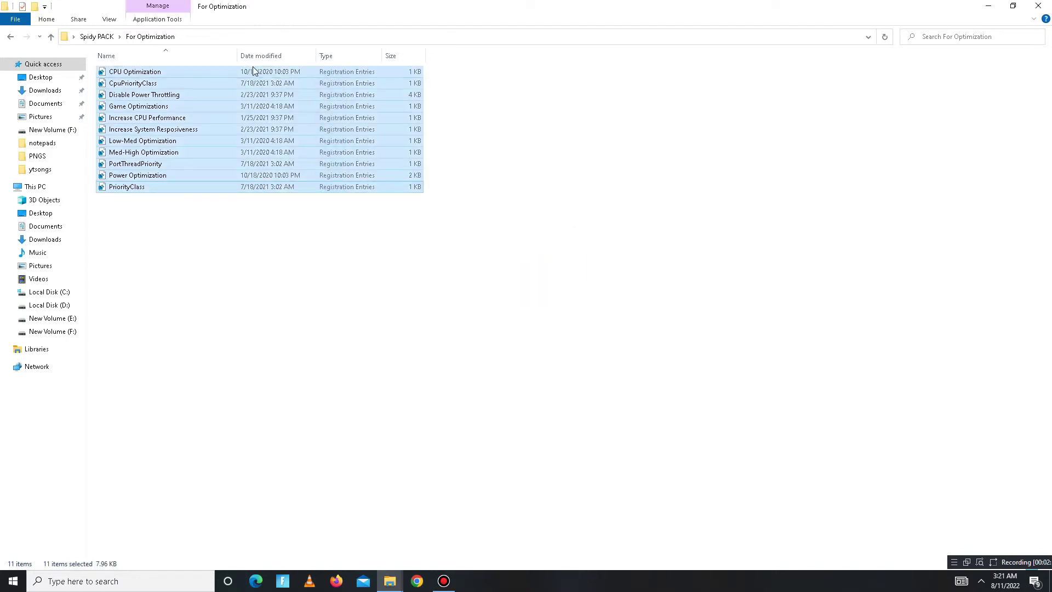
click(10, 37)
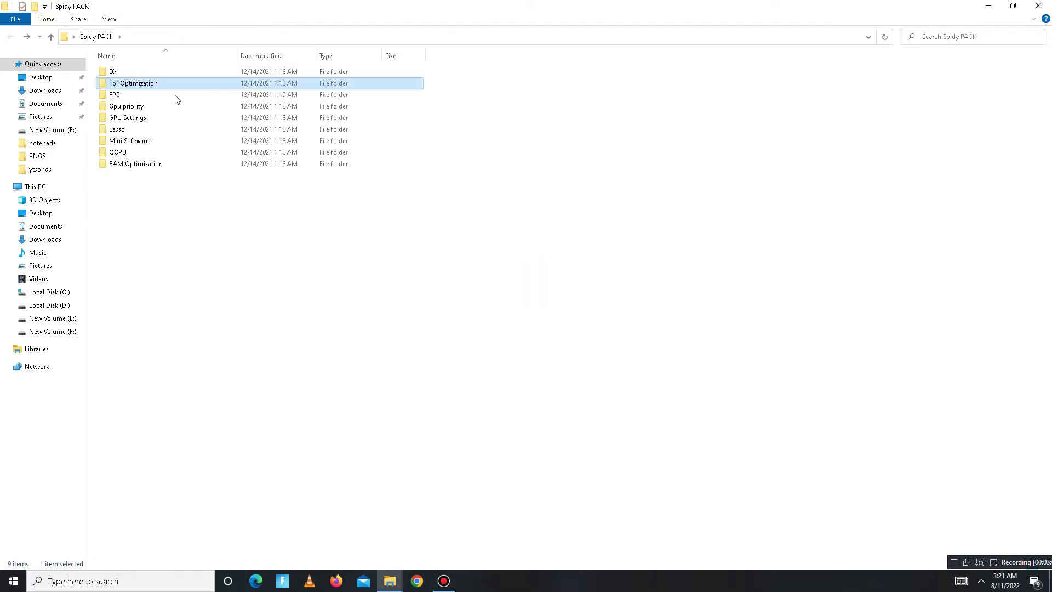
Look over the three thread priority files in the Gpu priority folder.
double_click(123, 106)
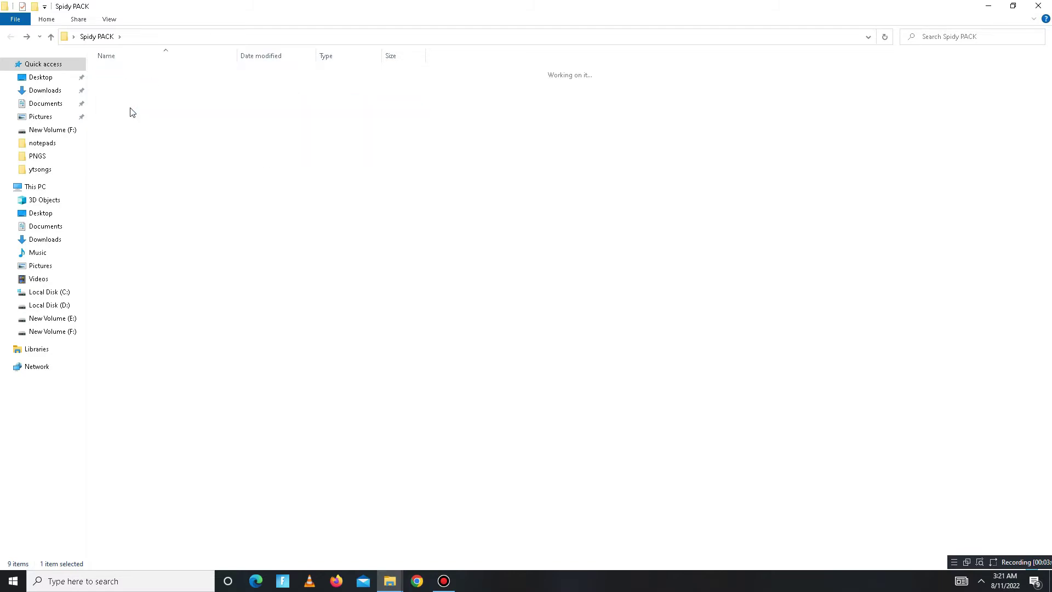
key(ctrl+a)
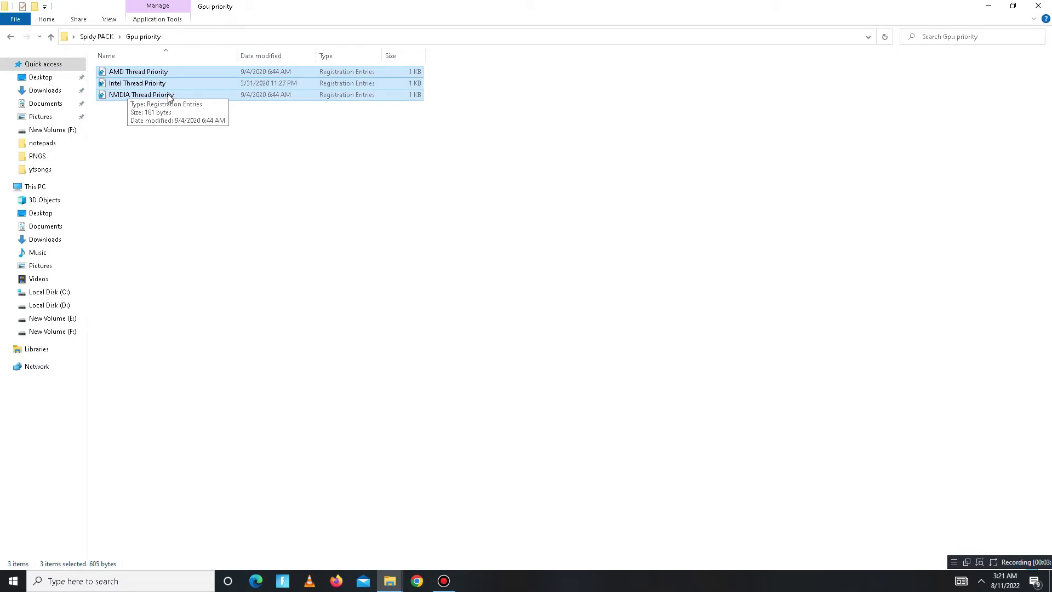
click(10, 38)
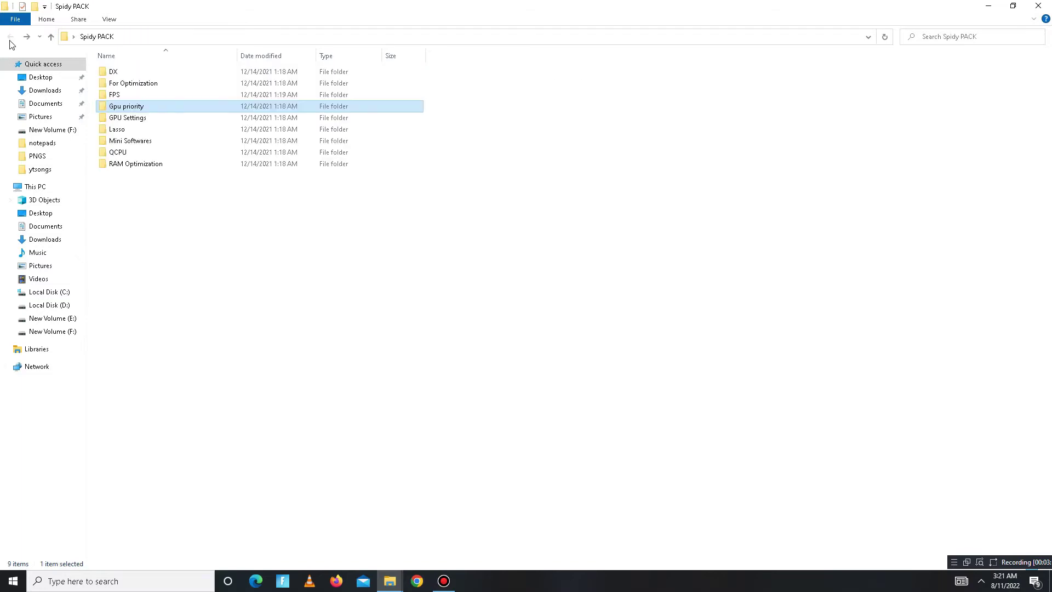
View the AMD 3 settings image and the Intel Graphics Command Center image in GPU Settings.
double_click(138, 122)
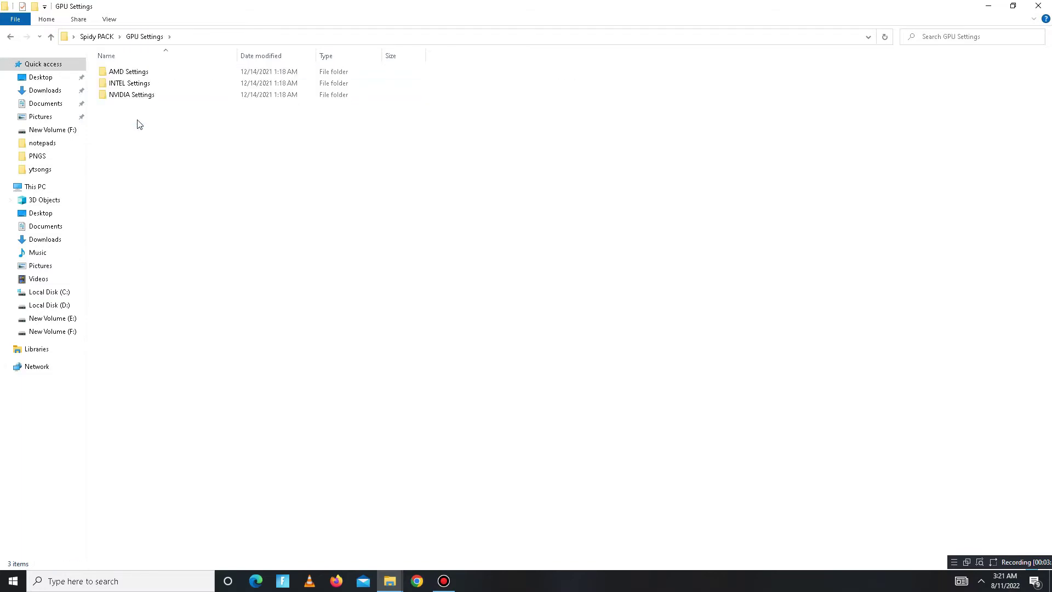
double_click(147, 75)
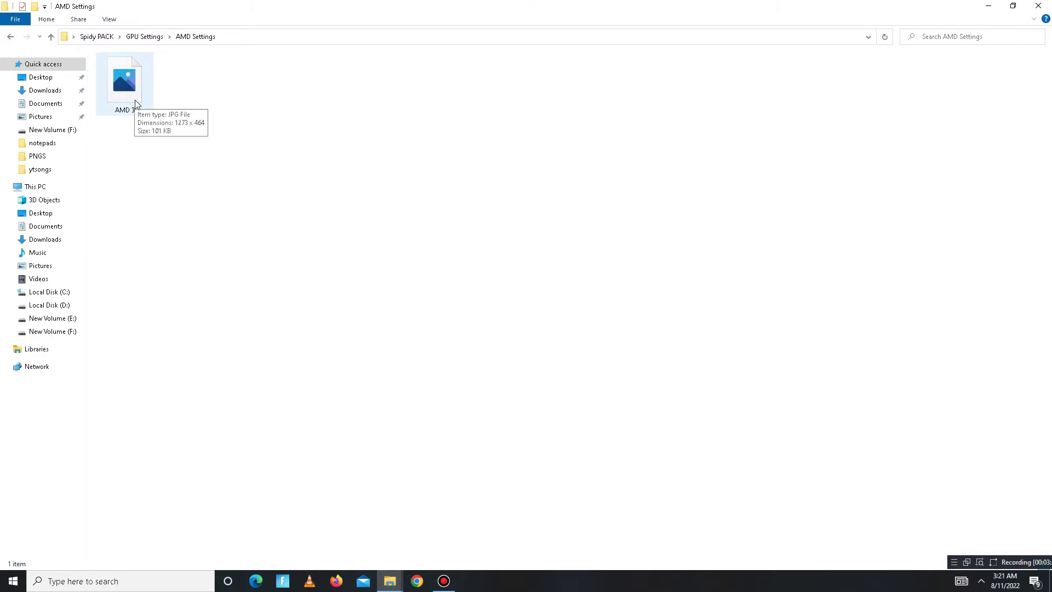
double_click(137, 93)
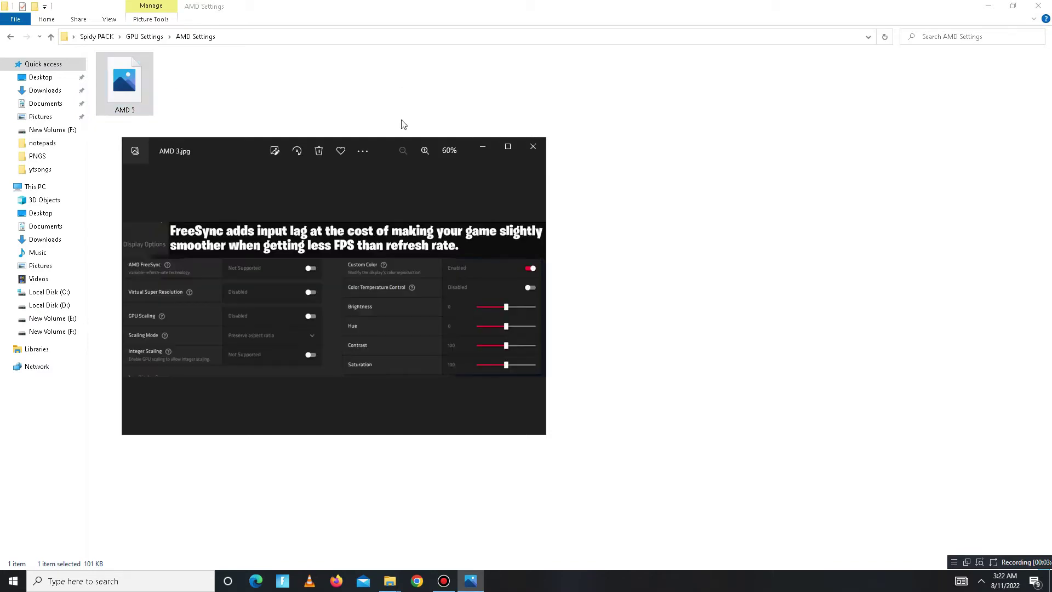
click(533, 146)
click(11, 37)
double_click(142, 83)
double_click(125, 85)
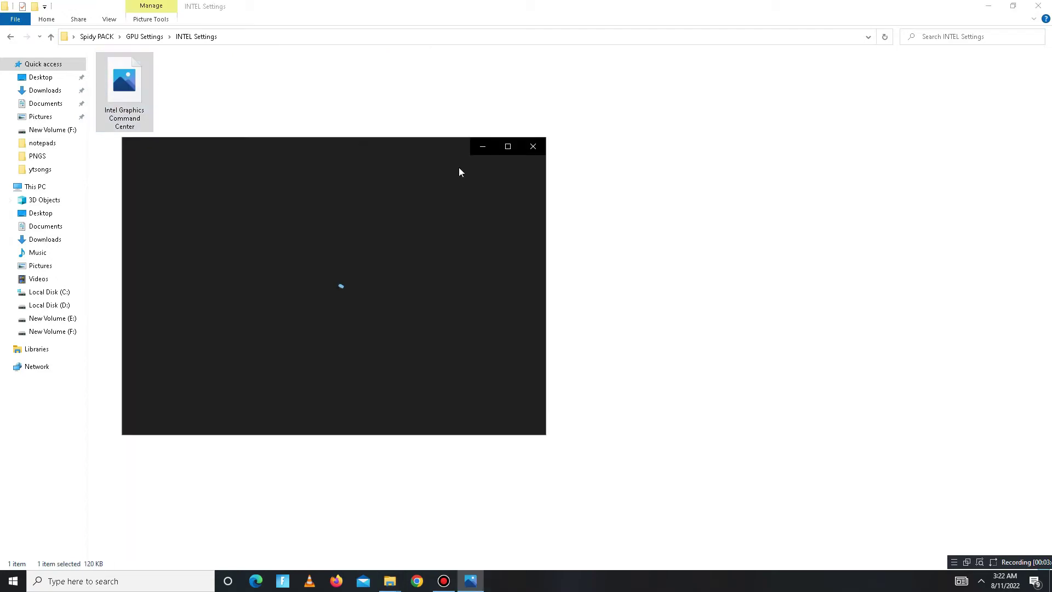
click(532, 146)
click(11, 37)
Merge the NVIDIA Unhide SILK Smoothness registry file and return to Spidy PACK.
double_click(134, 94)
double_click(138, 72)
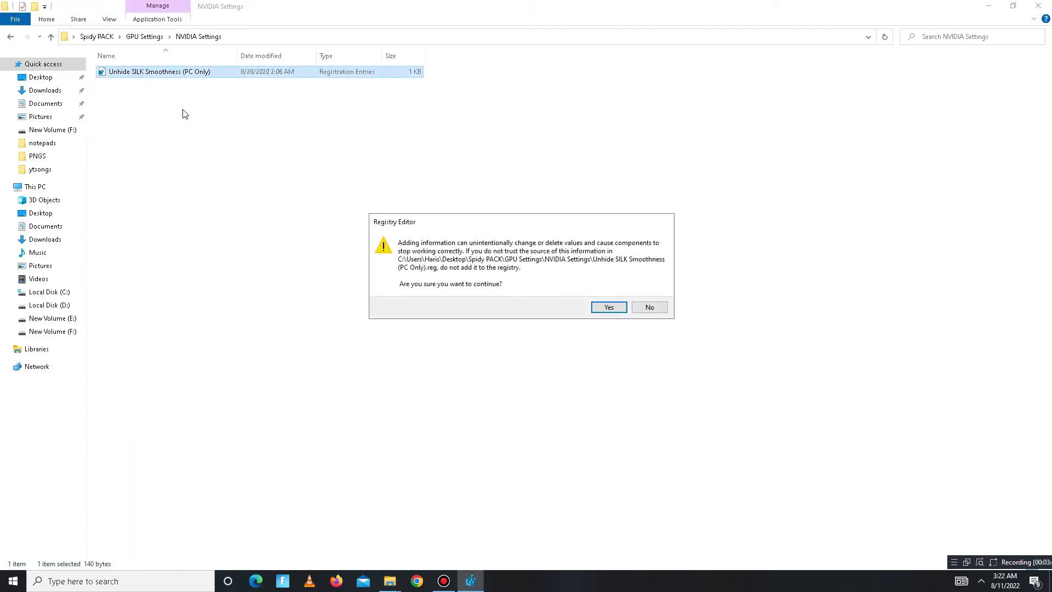
click(610, 307)
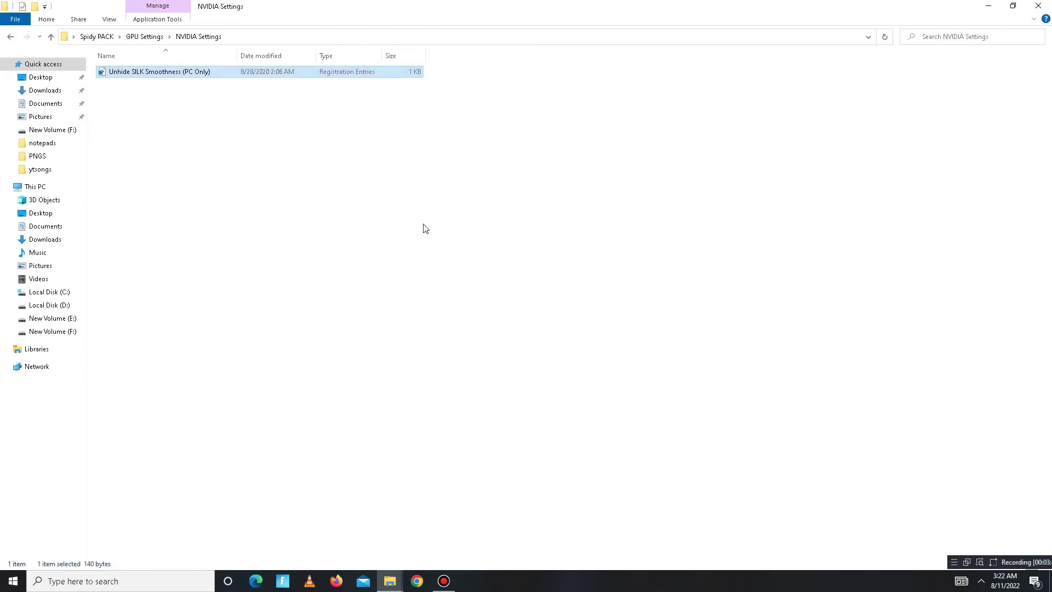
click(11, 37)
click(11, 36)
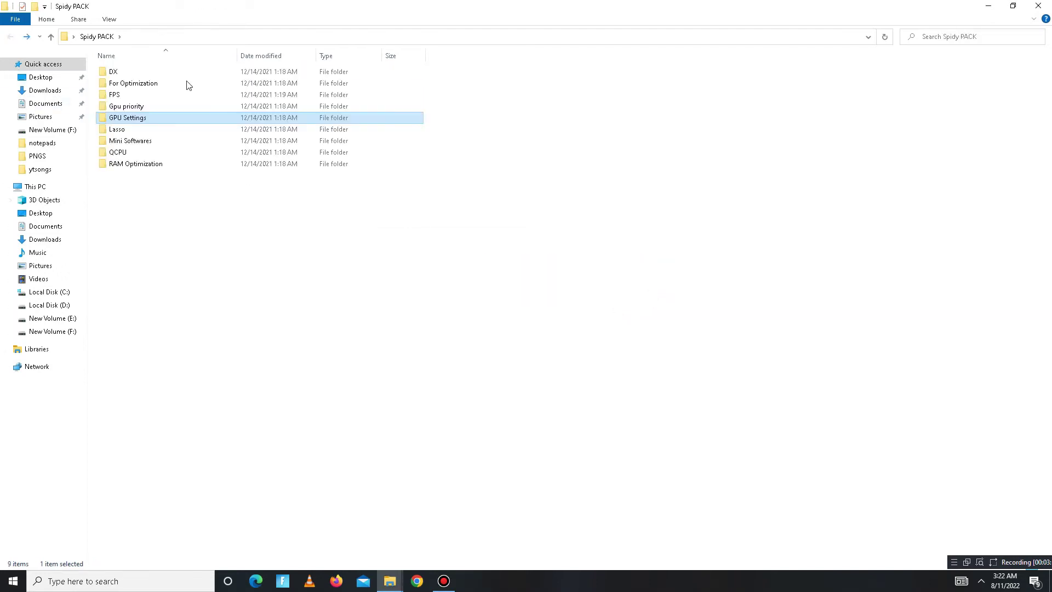
Extract the Bitsum Process Lasso Pro archive inside the Lasso folder.
double_click(139, 132)
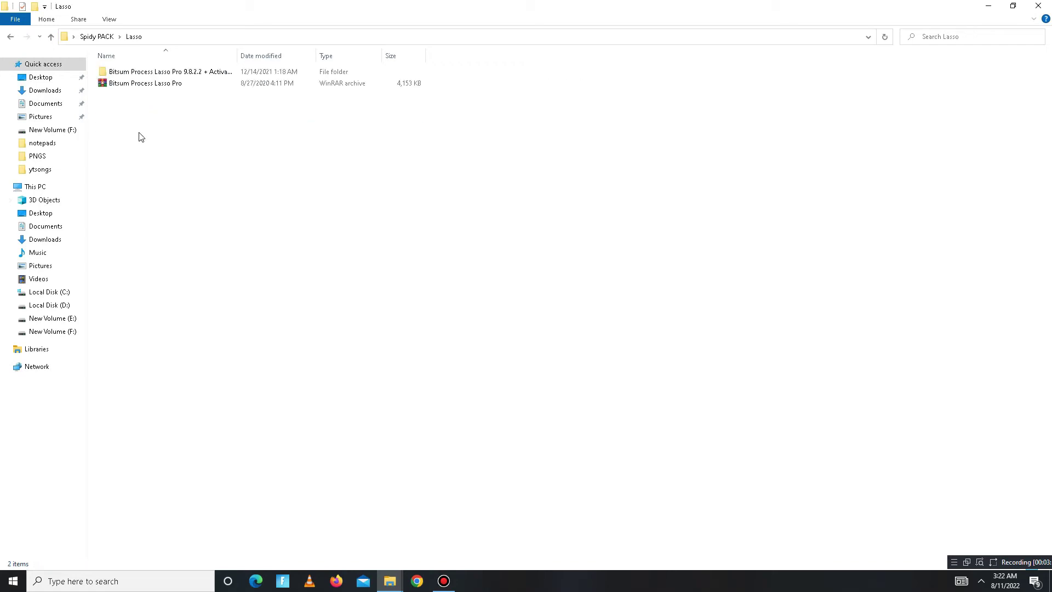
click(158, 84)
right_click(159, 85)
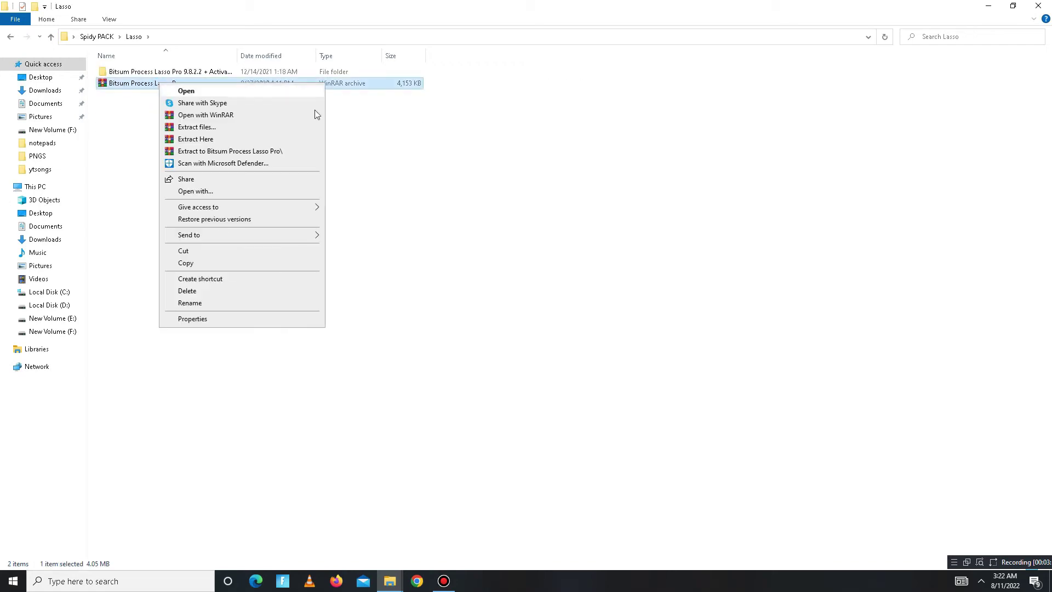
click(221, 140)
Open the extracted Process Lasso folder down to Setup holding processlassosetup32 and processlassosetup64.
double_click(173, 74)
double_click(174, 73)
click(144, 74)
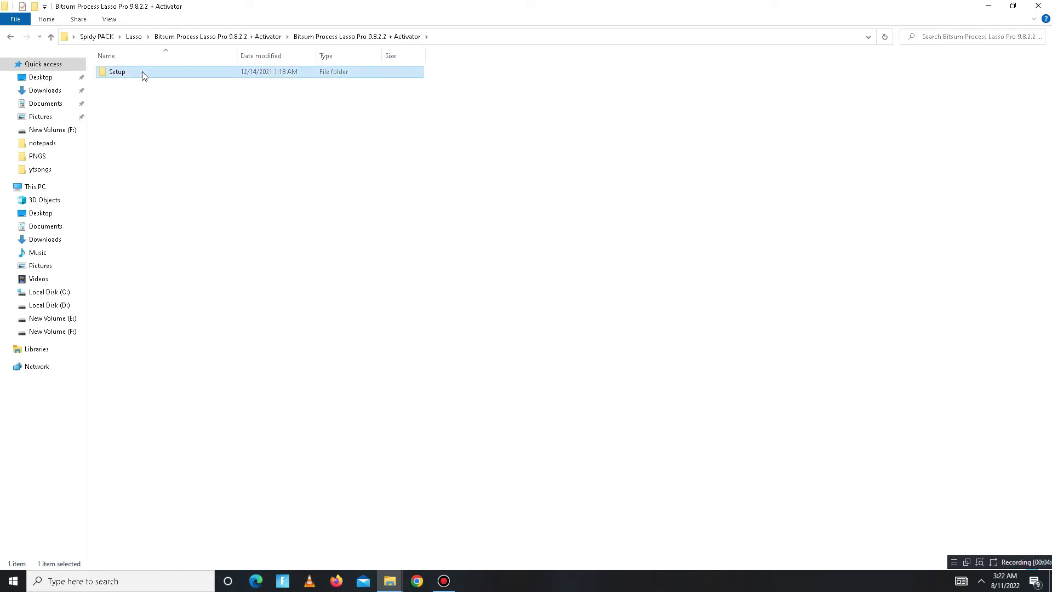
double_click(144, 76)
click(141, 85)
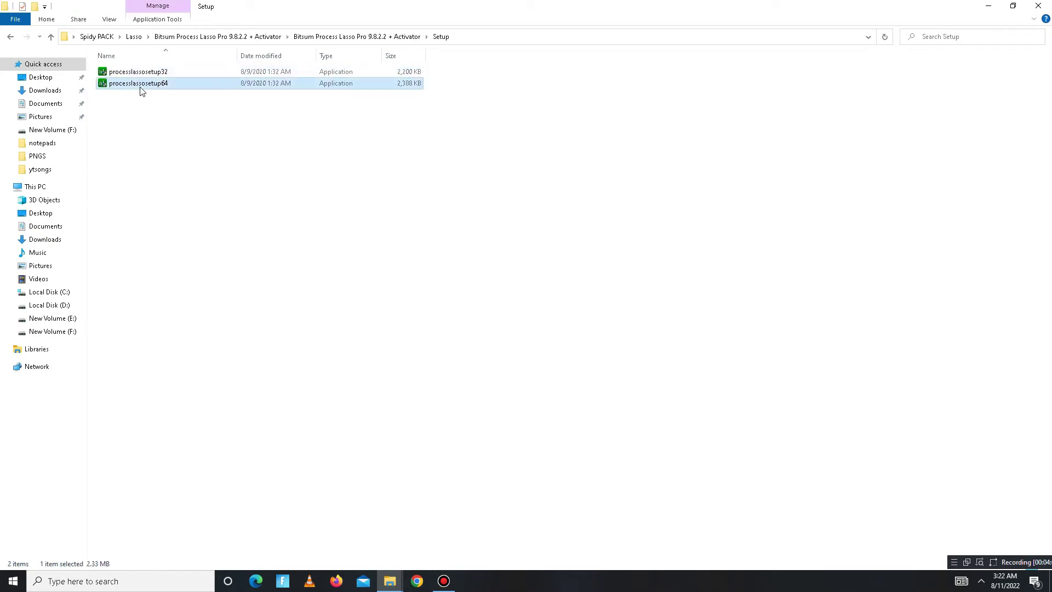
click(981, 581)
double_click(1014, 537)
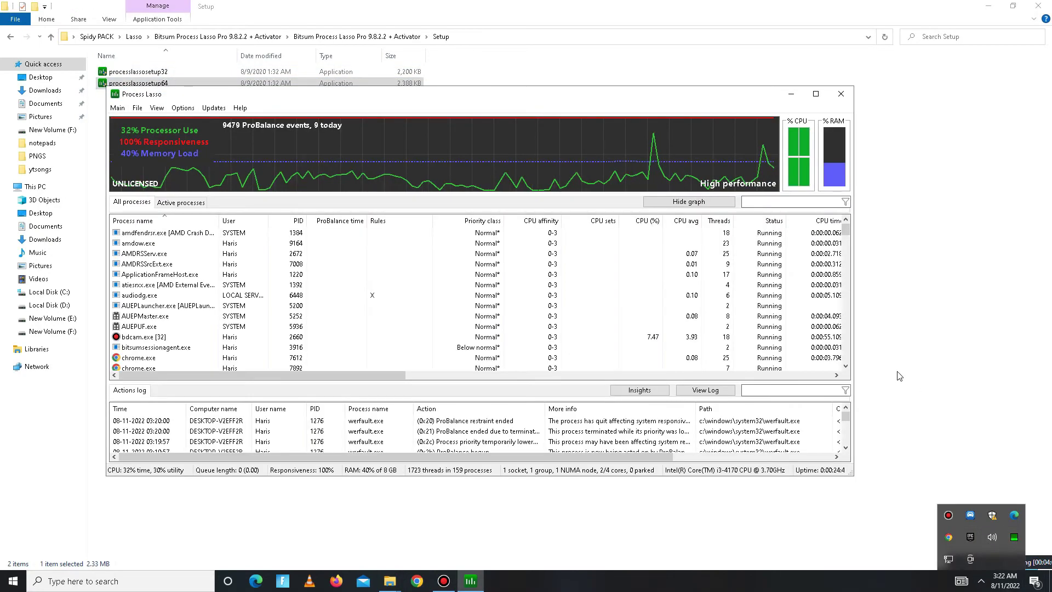
drag(261, 100, 276, 98)
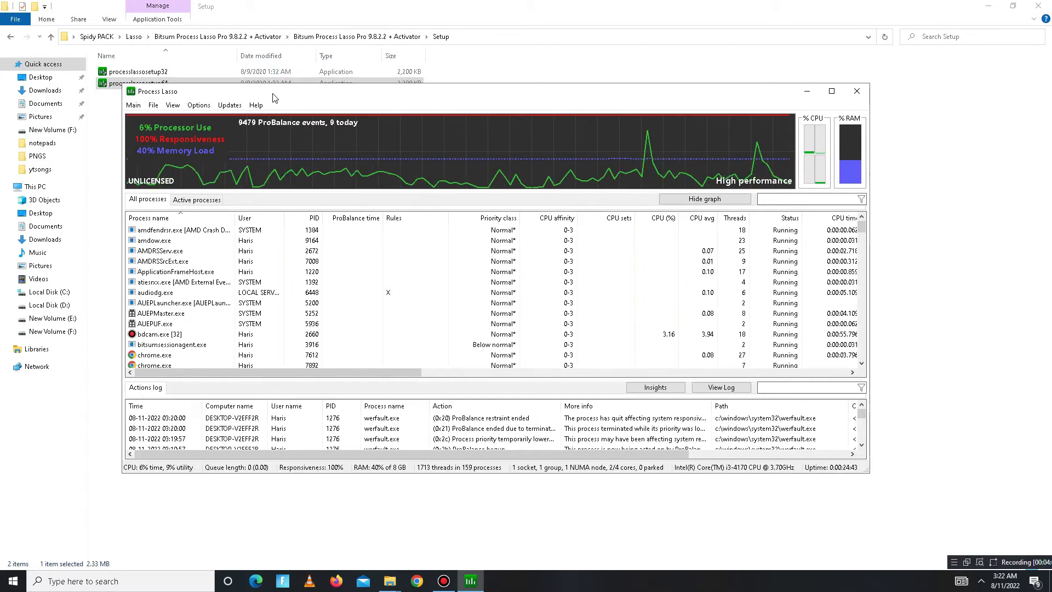
click(132, 105)
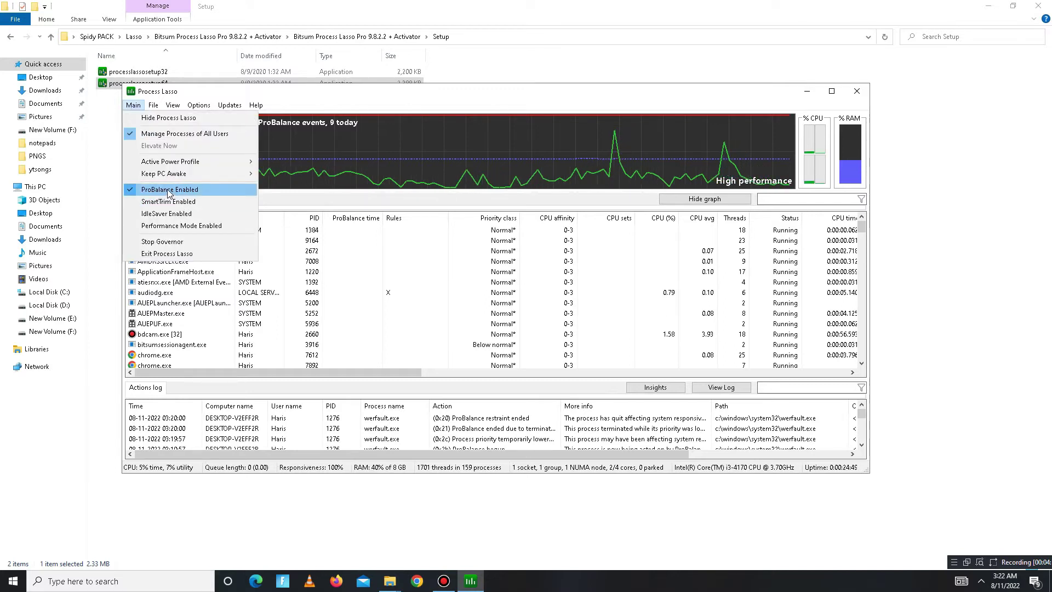
mouse_move(171, 162)
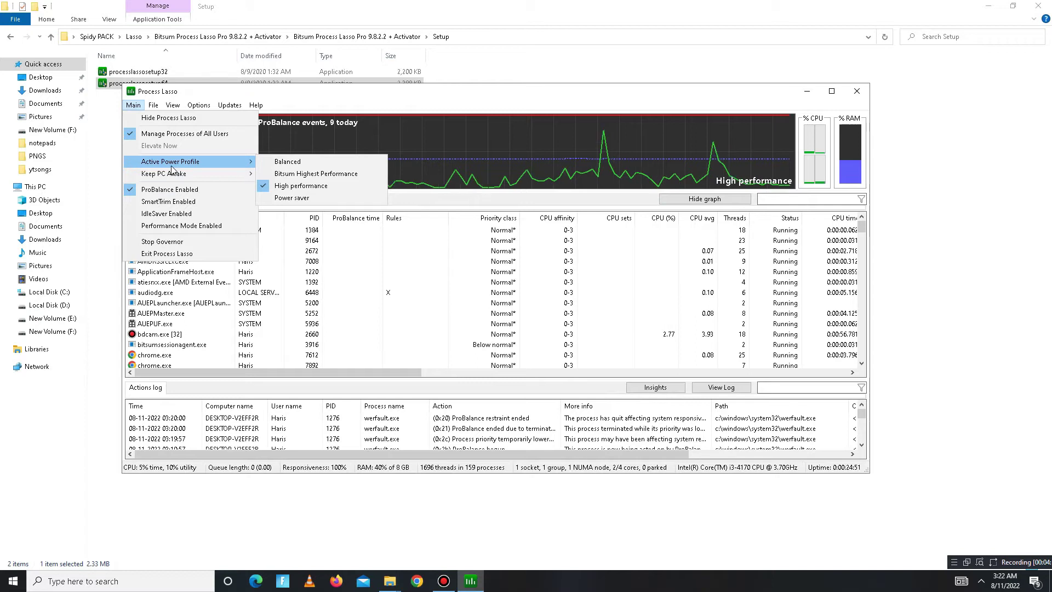
click(434, 175)
drag(488, 90, 411, 91)
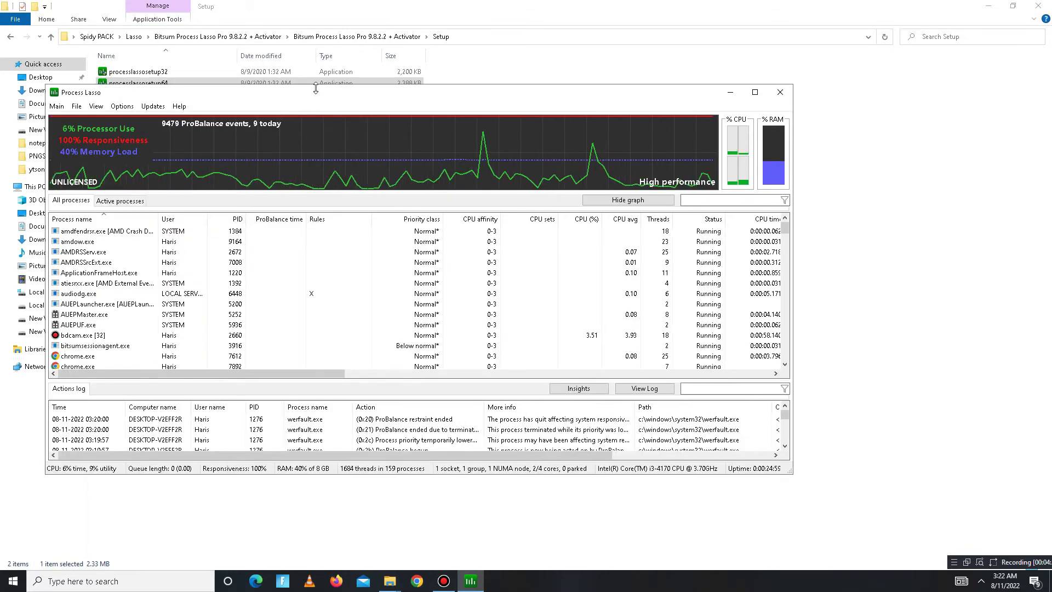
drag(316, 88, 343, 98)
click(808, 101)
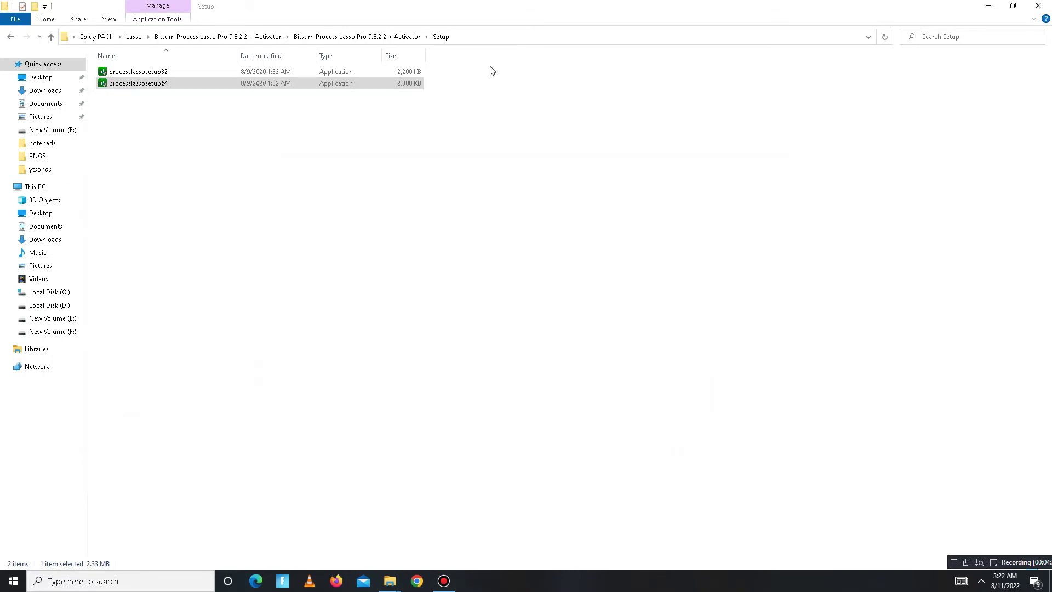
click(12, 38)
Navigate from Lasso back to Spidy PACK and into Mini Softwares\ISLC\ISLC.
click(12, 38)
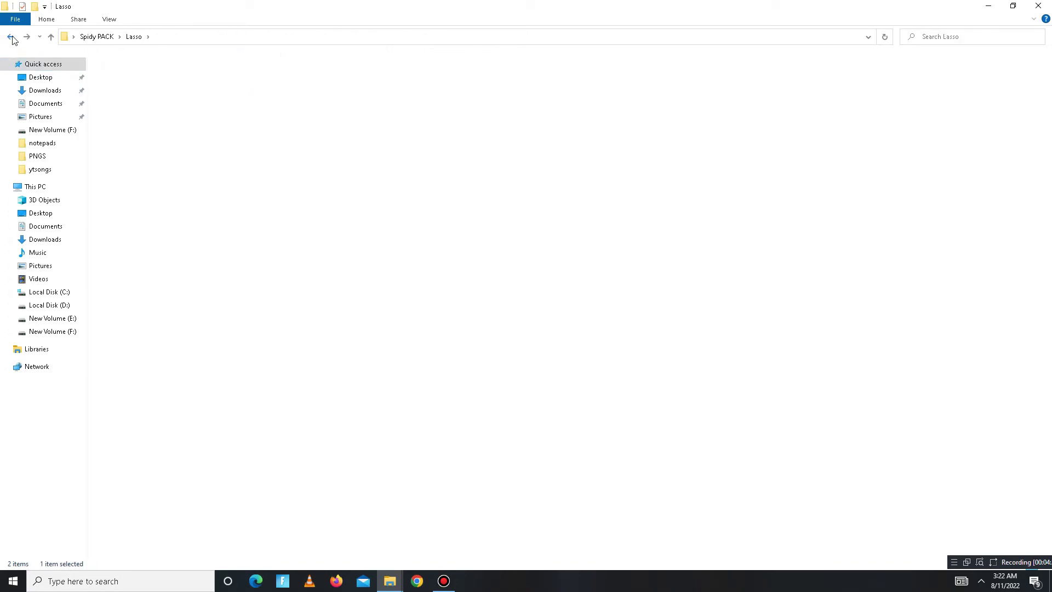
click(12, 37)
click(135, 142)
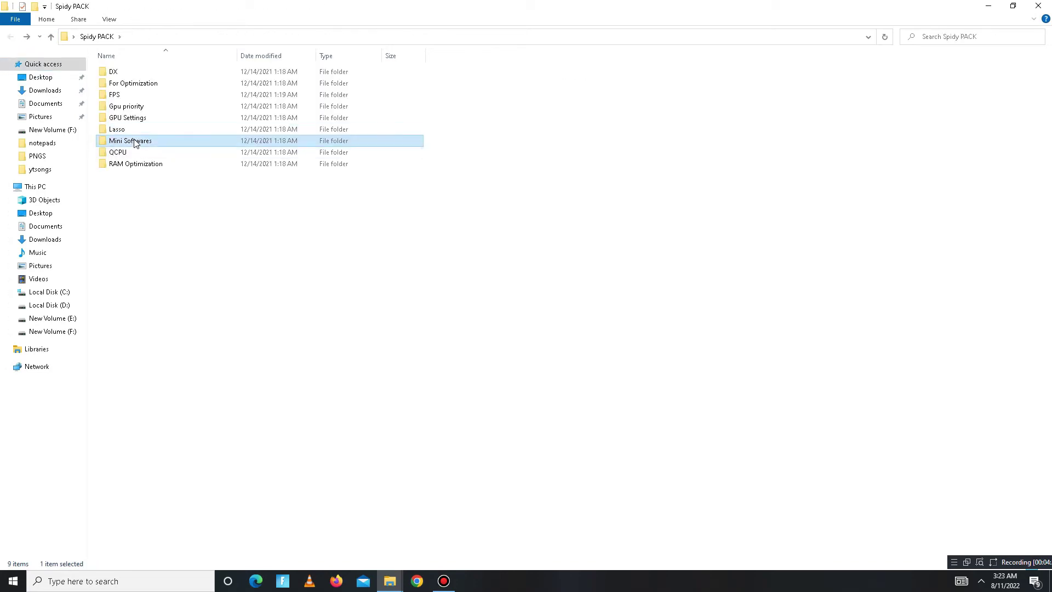
double_click(136, 142)
key(ctrl+a)
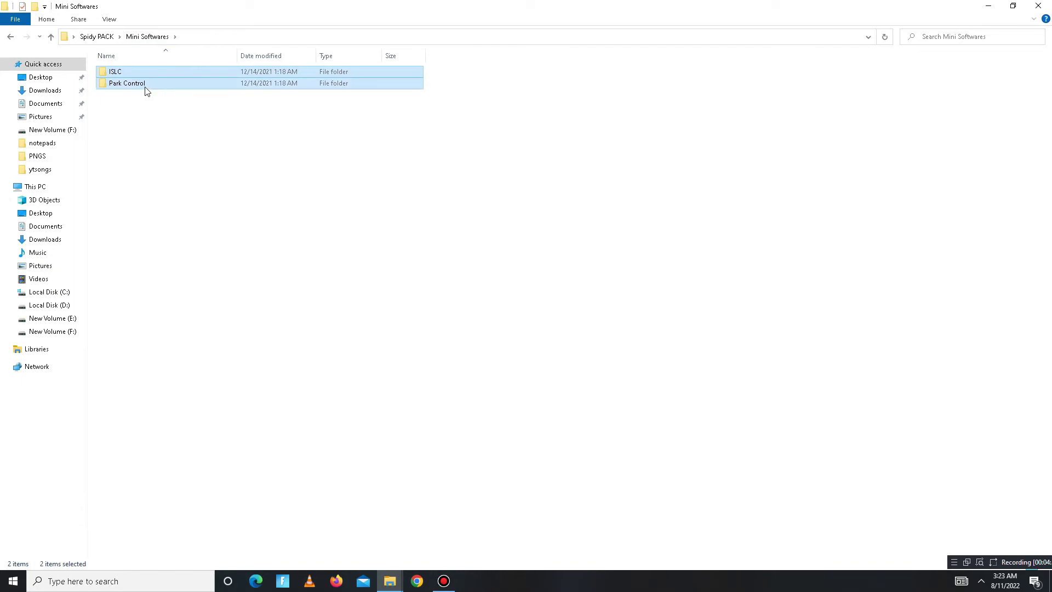
click(118, 69)
double_click(121, 72)
double_click(122, 73)
Read the ISLC Instructions note, close it, and select the ISLC application.
double_click(122, 73)
key(ctrl+a)
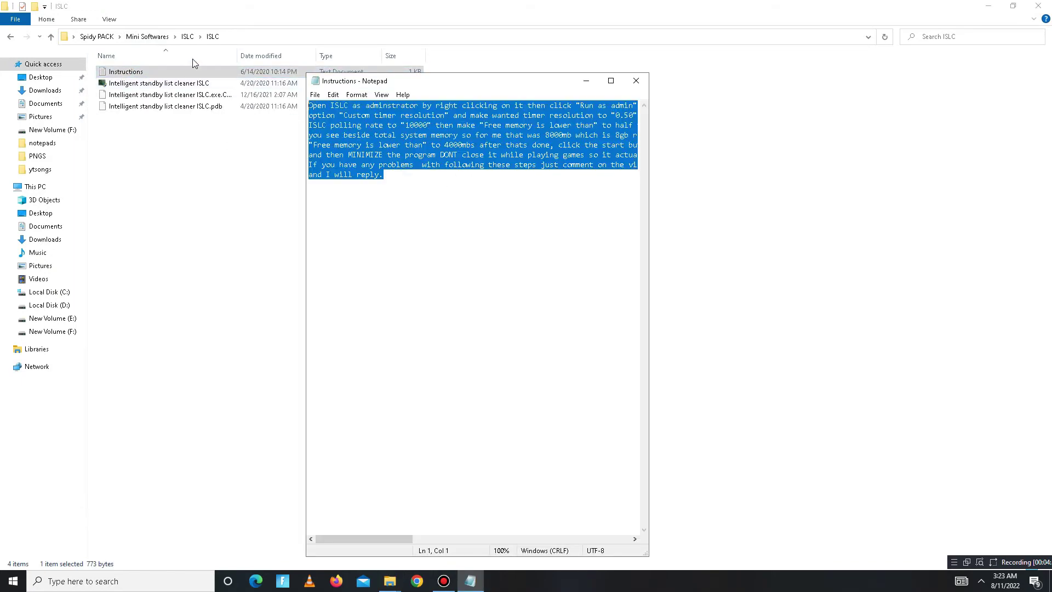
click(635, 81)
click(187, 84)
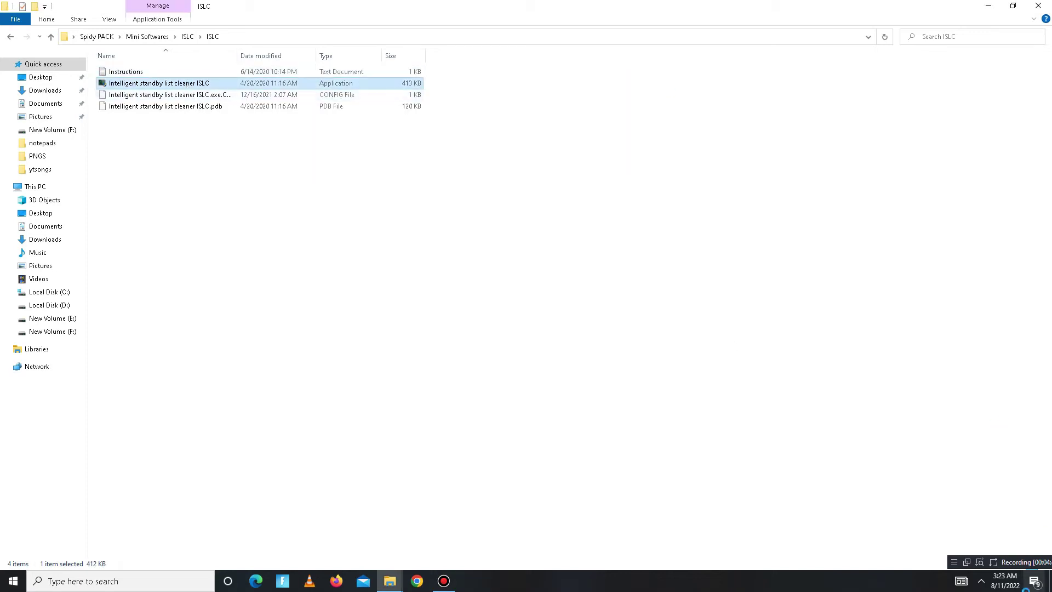
click(980, 584)
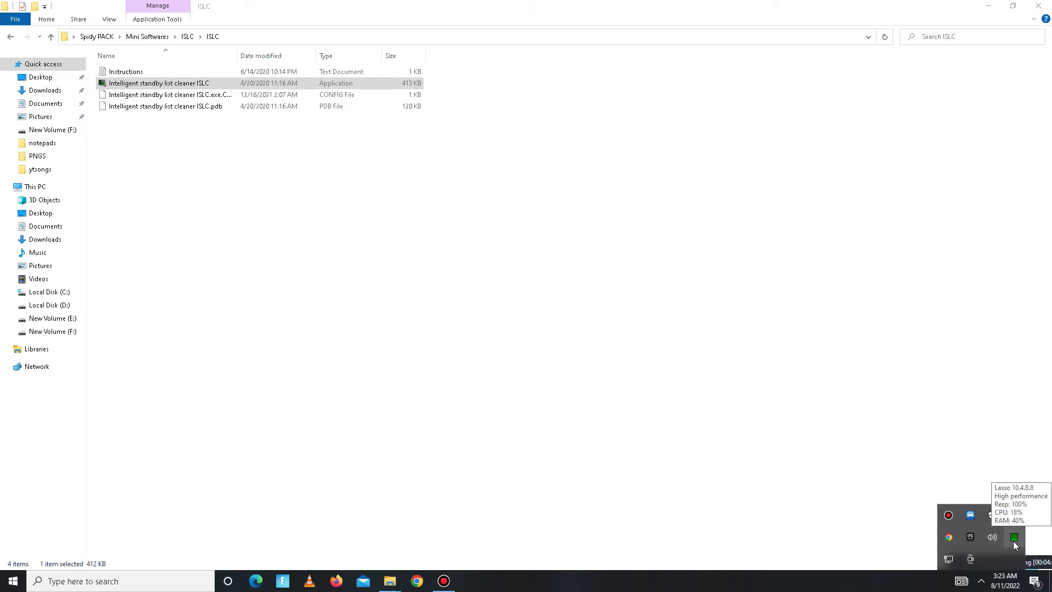
Start ISLC monitoring with 4068 MB list size, 1024 MB free memory and 0.50 ms timer, then close it.
mouse_move(1014, 543)
mouse_down()
mouse_move(1015, 433)
mouse_move(1033, 579)
mouse_move(983, 581)
mouse_up()
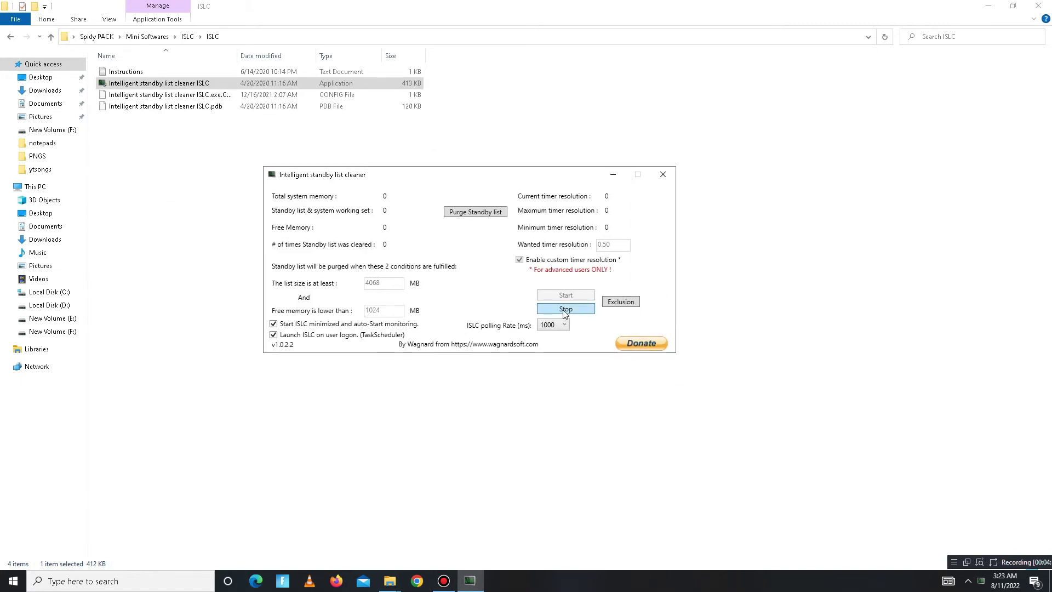
click(564, 310)
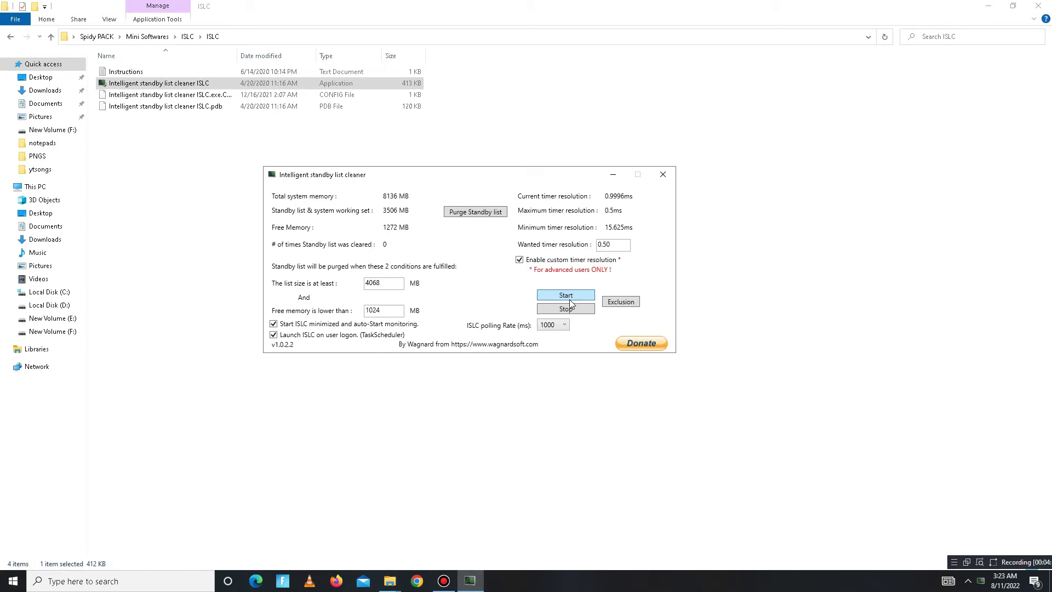
drag(396, 286, 371, 305)
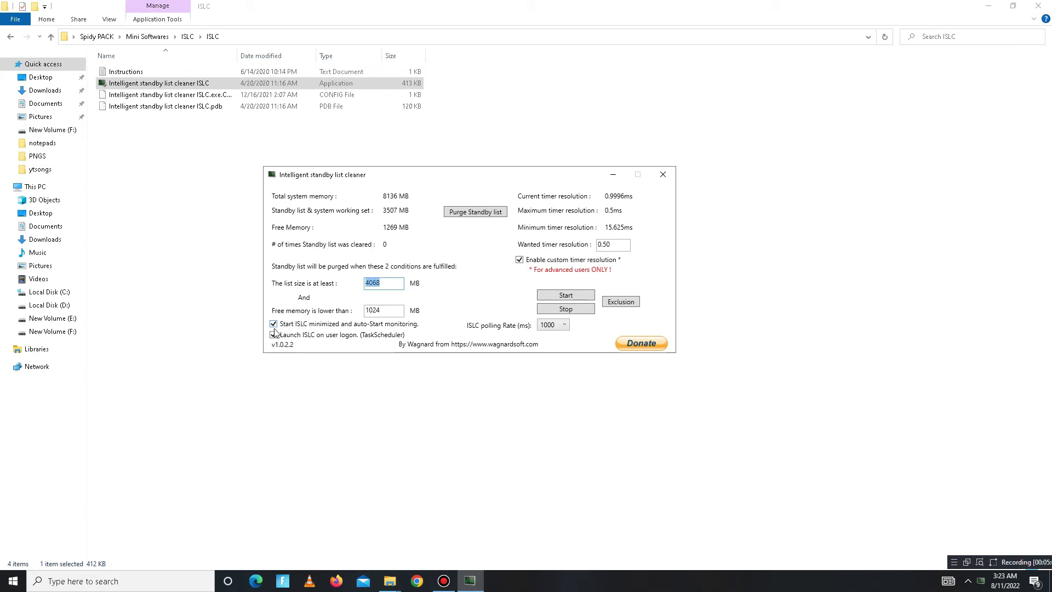
key(Tab)
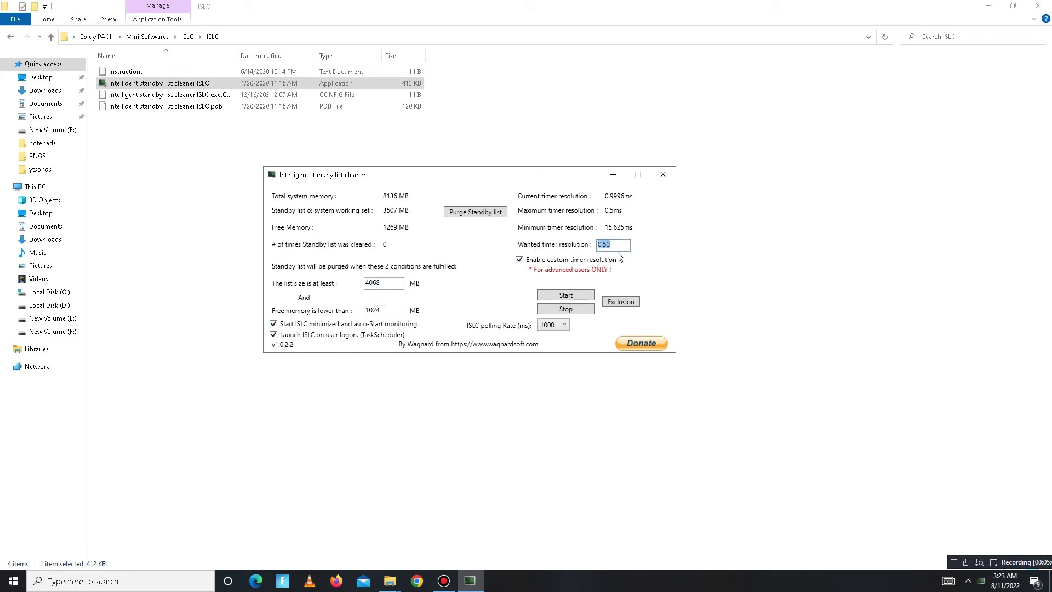
drag(500, 183, 463, 173)
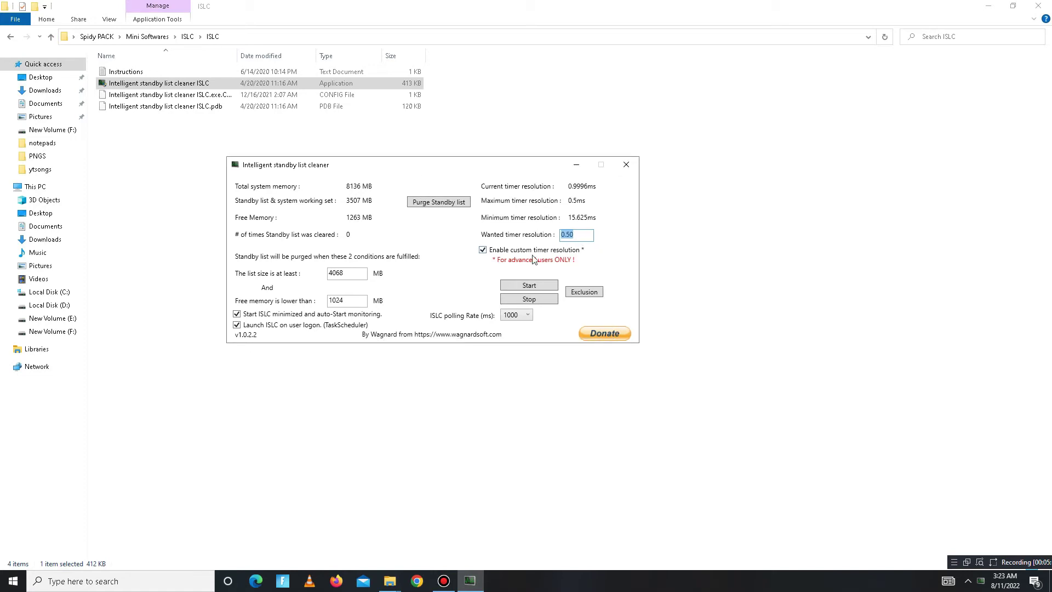
click(535, 289)
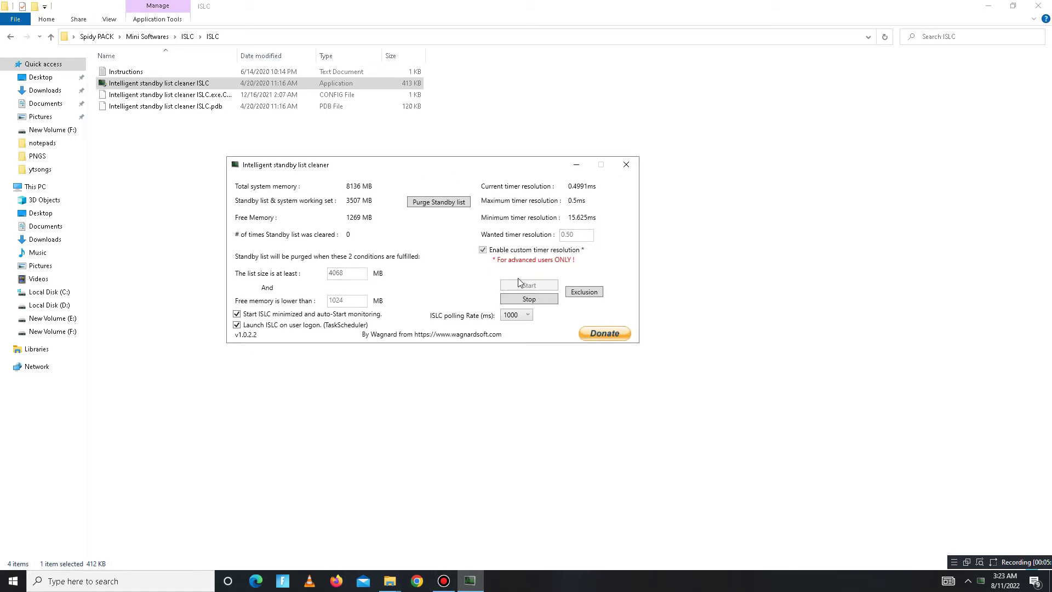
click(623, 162)
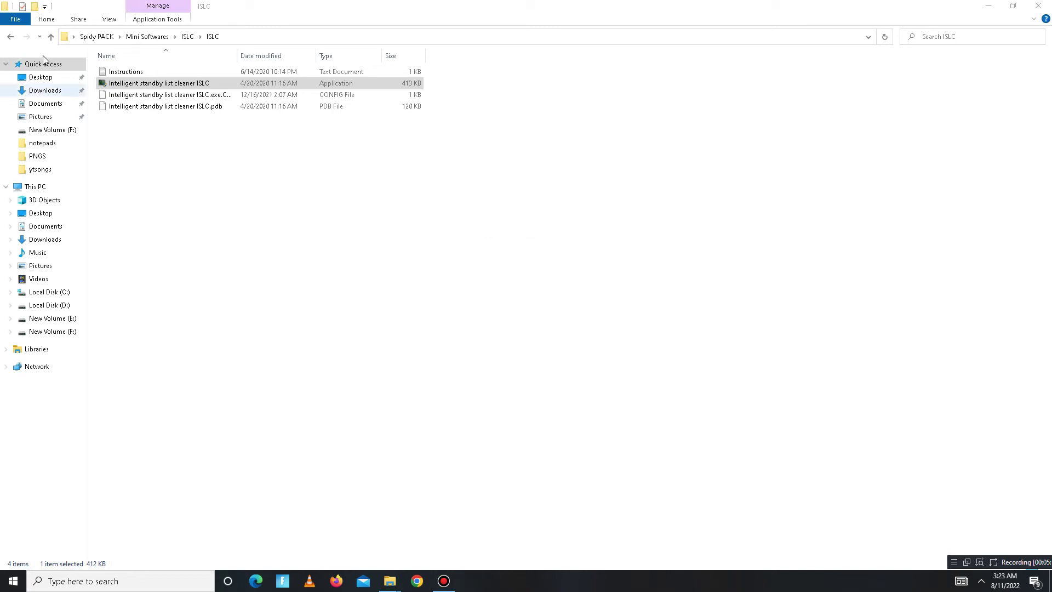
click(11, 36)
Run parkcontrolsetup64 from the Park Control folder and cancel its language prompt.
double_click(134, 83)
double_click(126, 74)
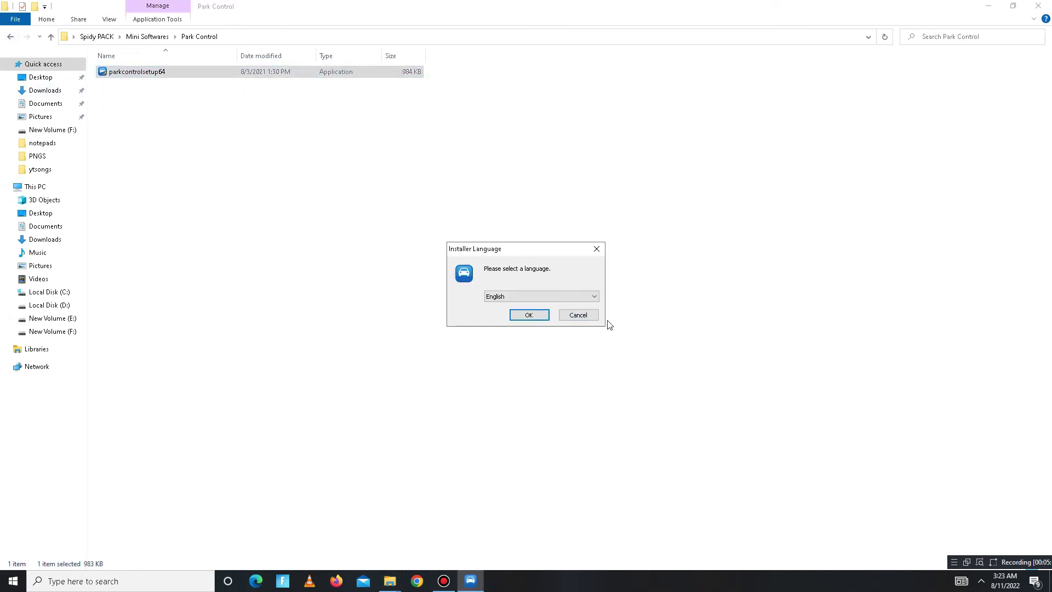
click(580, 315)
Apply ParkControl's High performance profile with parking and frequency scaling Disabled from the tray.
click(981, 581)
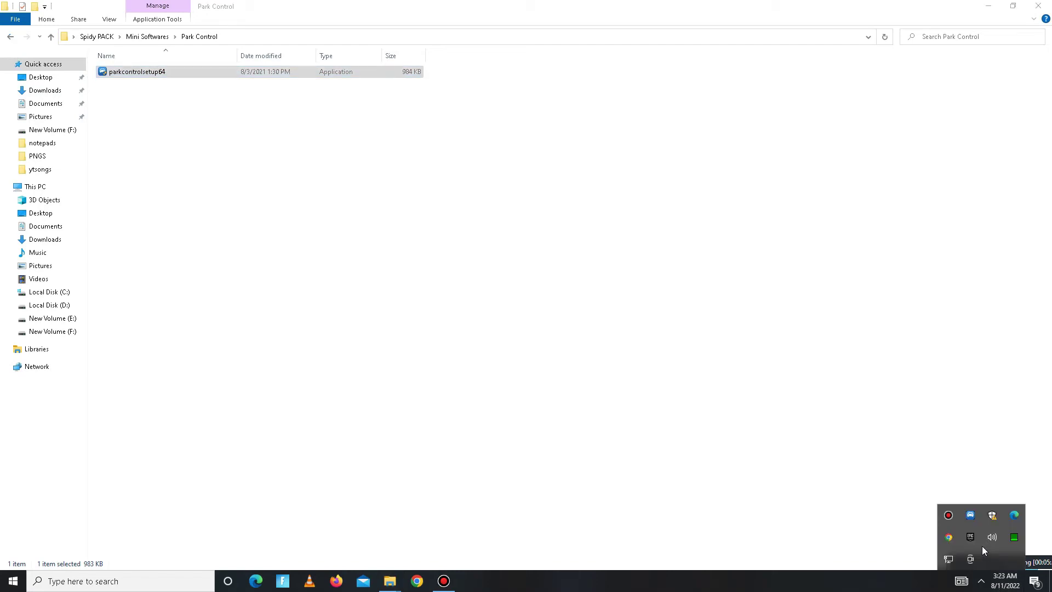
click(969, 515)
click(403, 153)
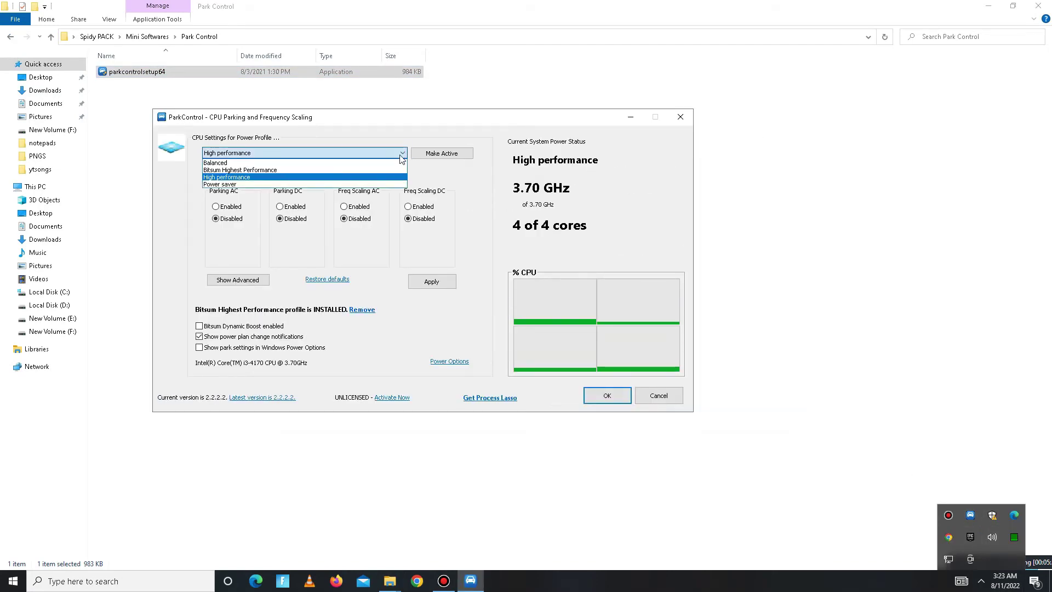
click(221, 177)
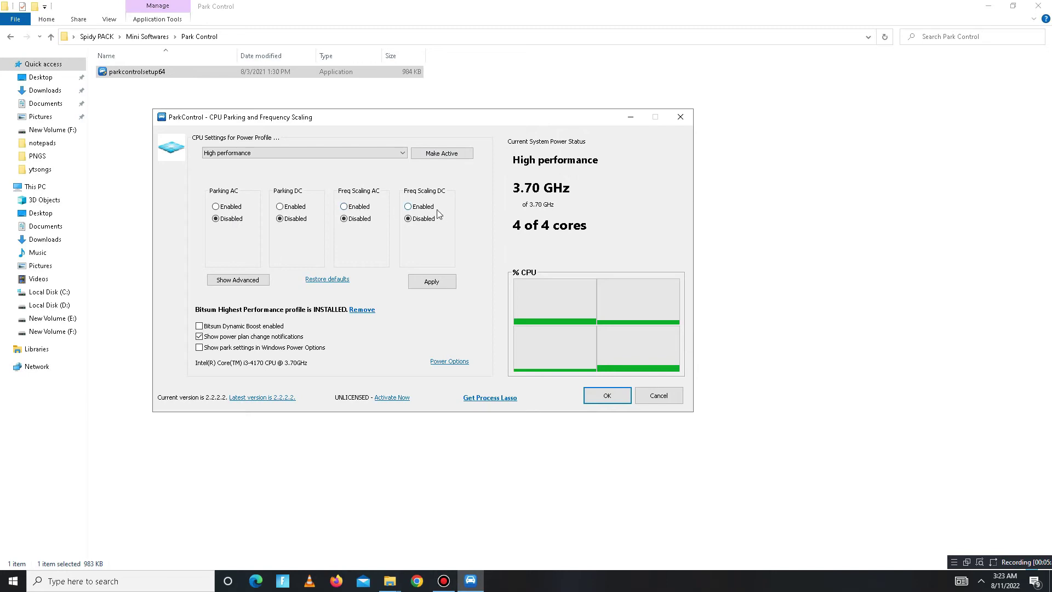
click(432, 282)
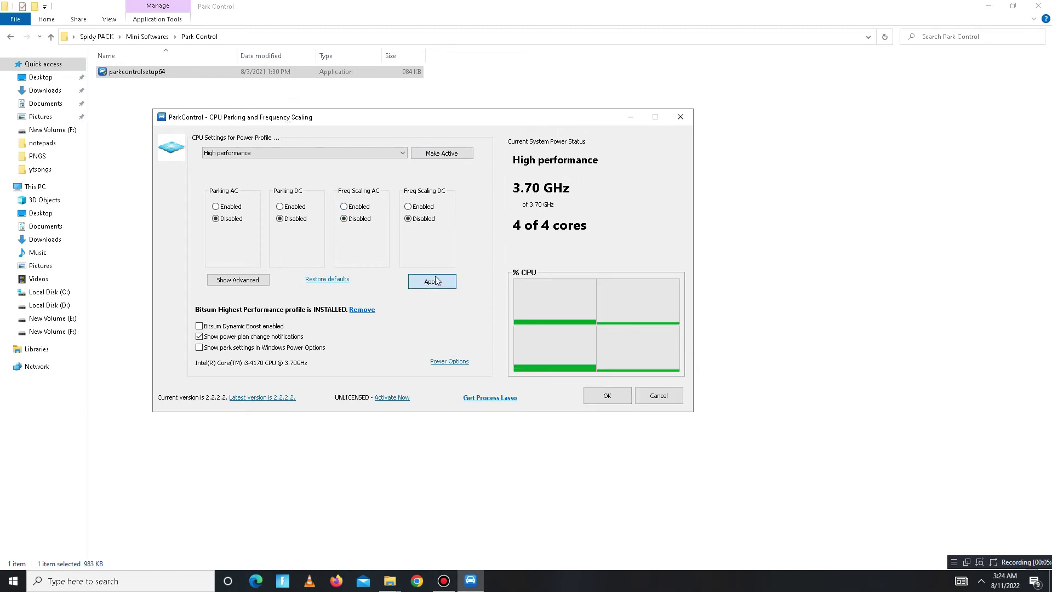
click(607, 395)
click(10, 38)
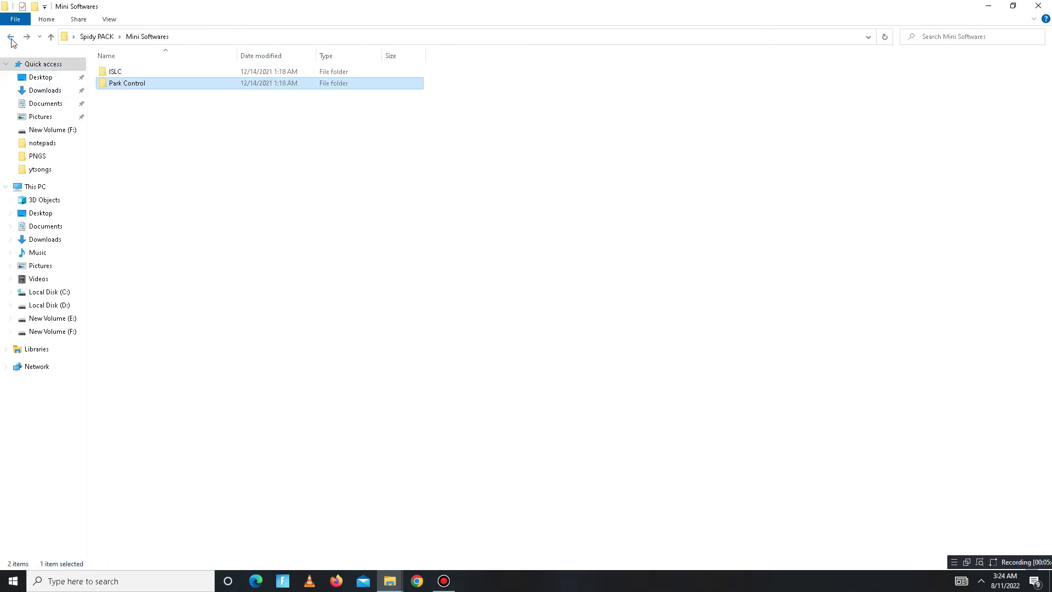
Open the Spidy PACK\QCPU folder, then minimize Explorer to reach the desktop.
click(11, 38)
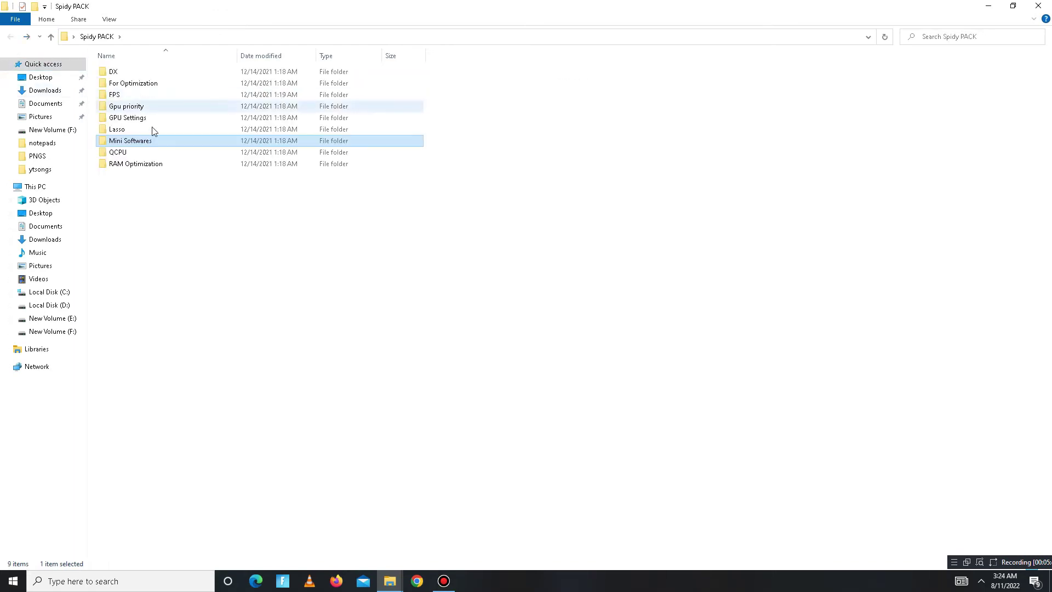
double_click(124, 152)
right_click(156, 82)
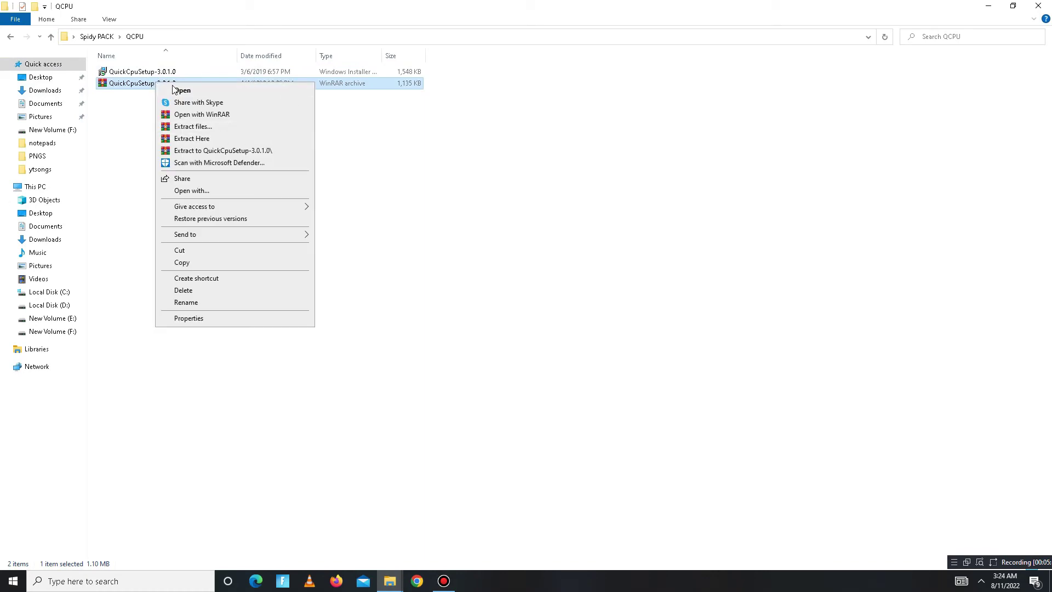
click(151, 73)
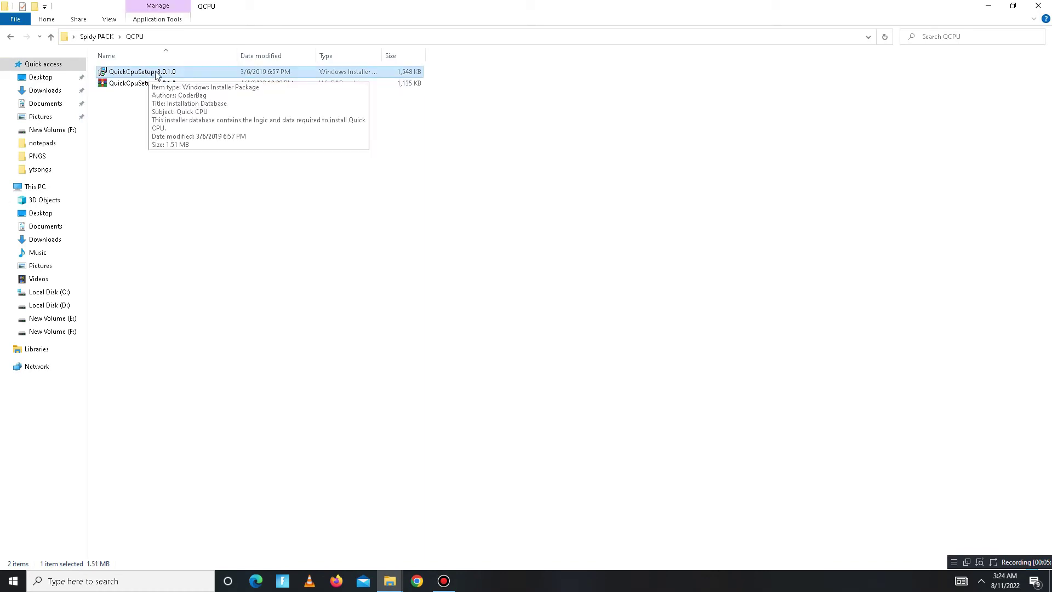
click(987, 5)
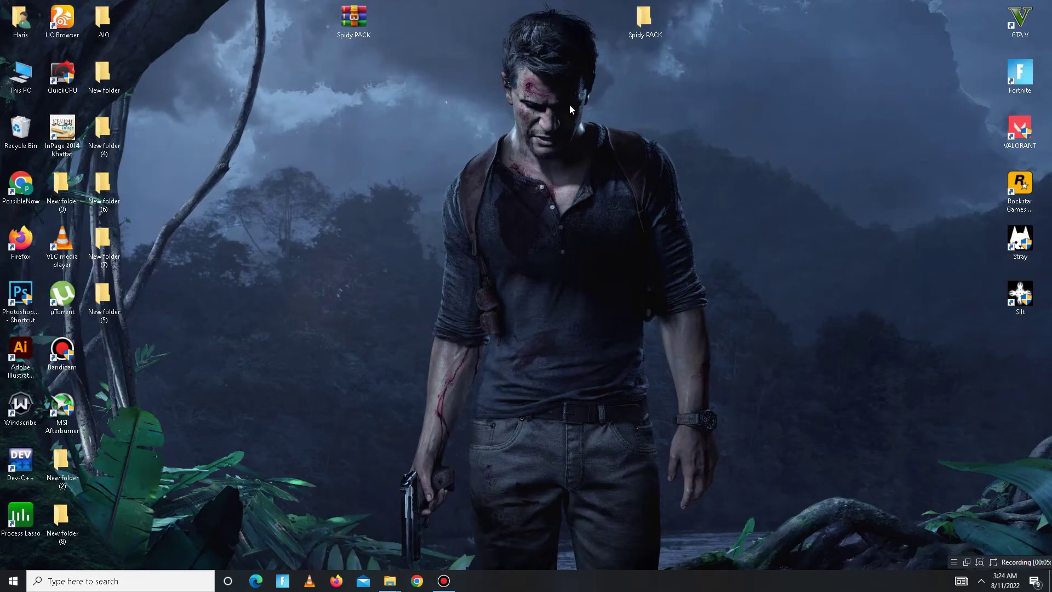
Apply Quick CPU's High performance plan with 100% core parking, frequency scaling and turbo indexes, then close it.
click(62, 81)
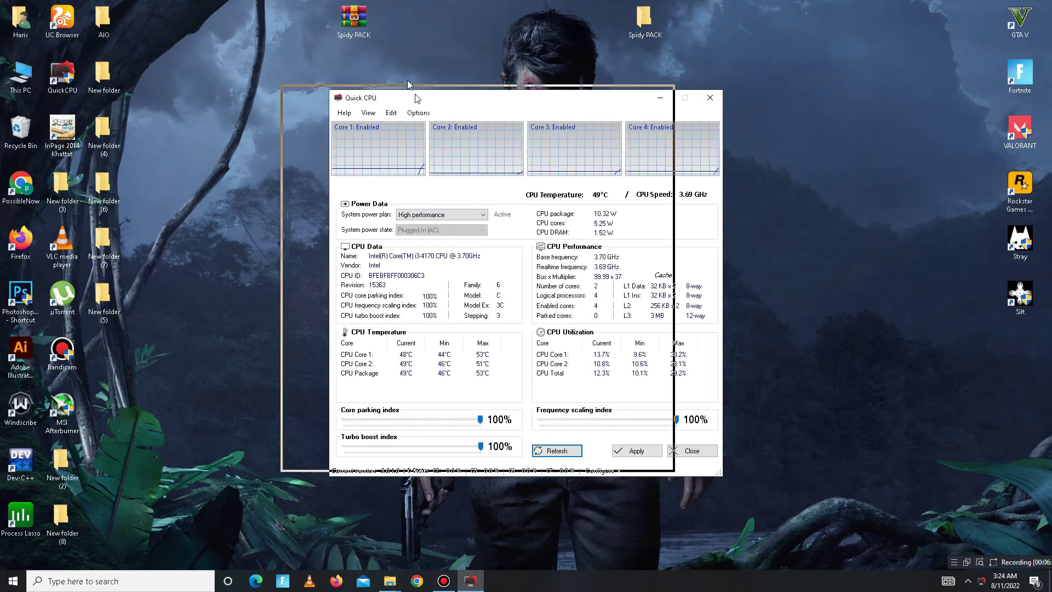
click(605, 248)
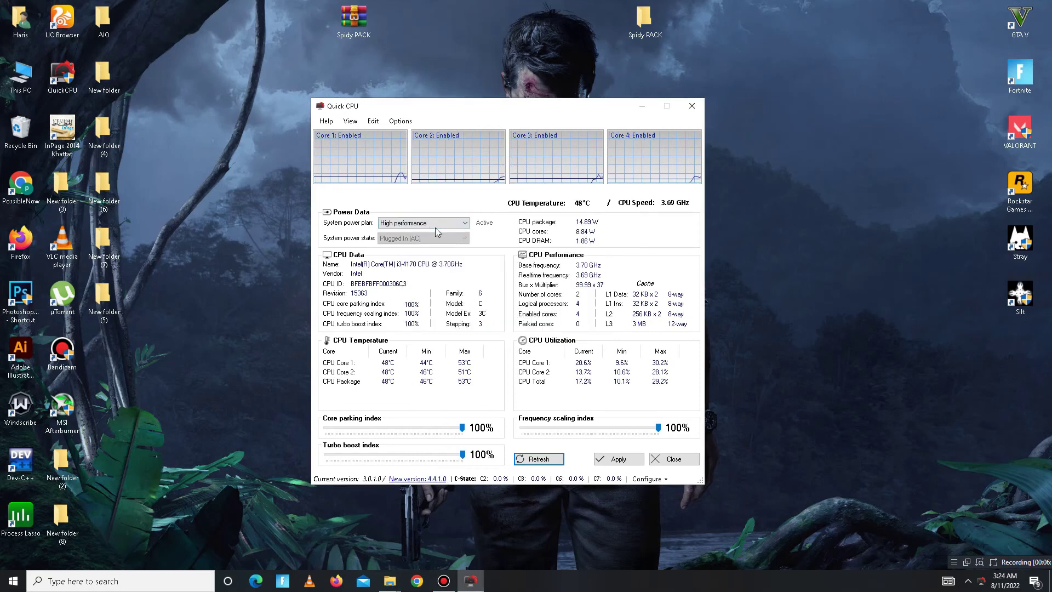
click(438, 222)
click(425, 231)
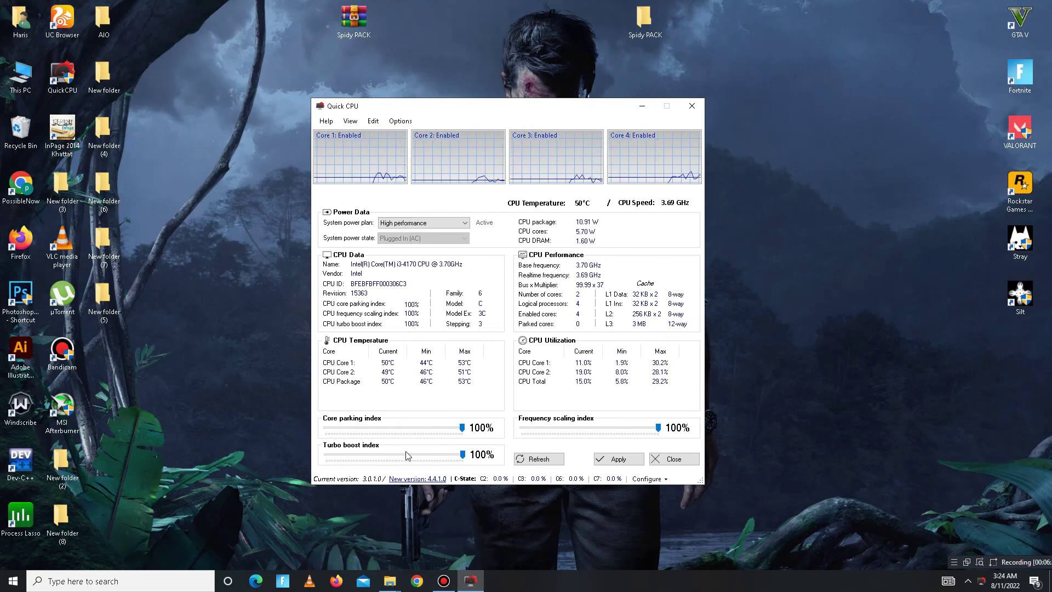
click(619, 460)
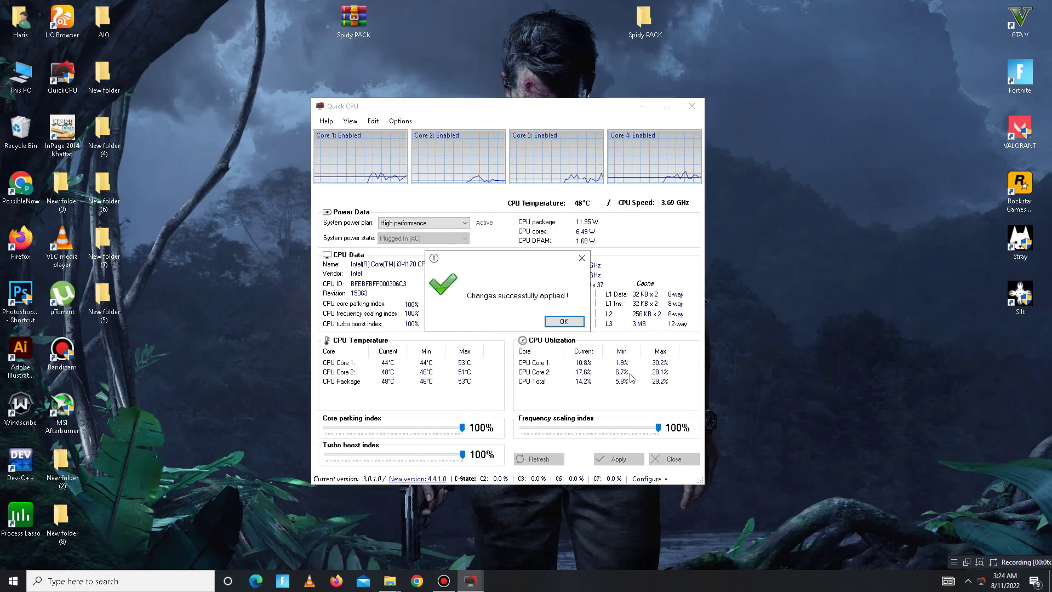
click(550, 323)
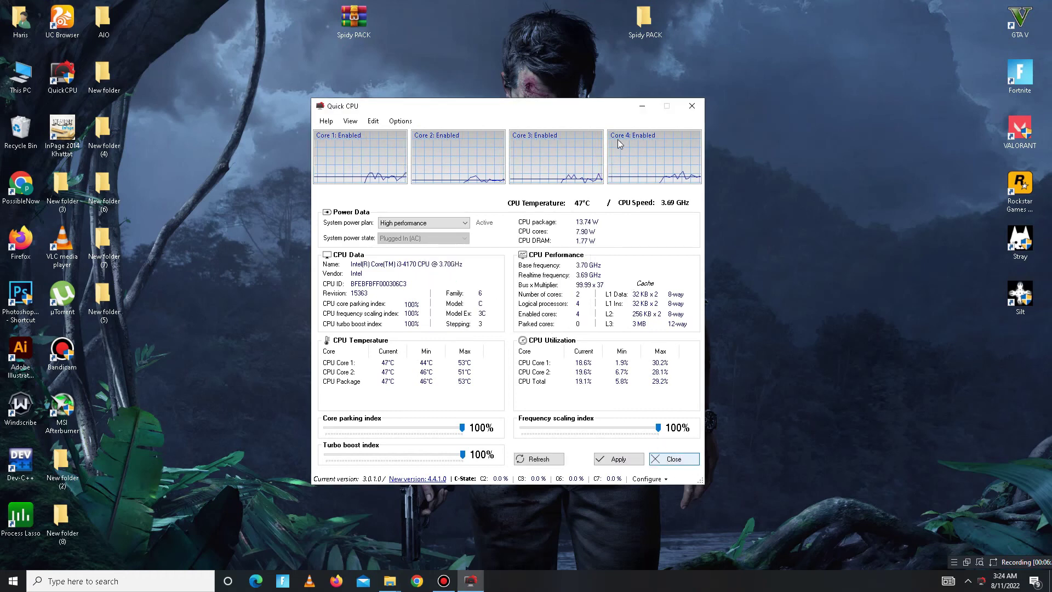
key(Return)
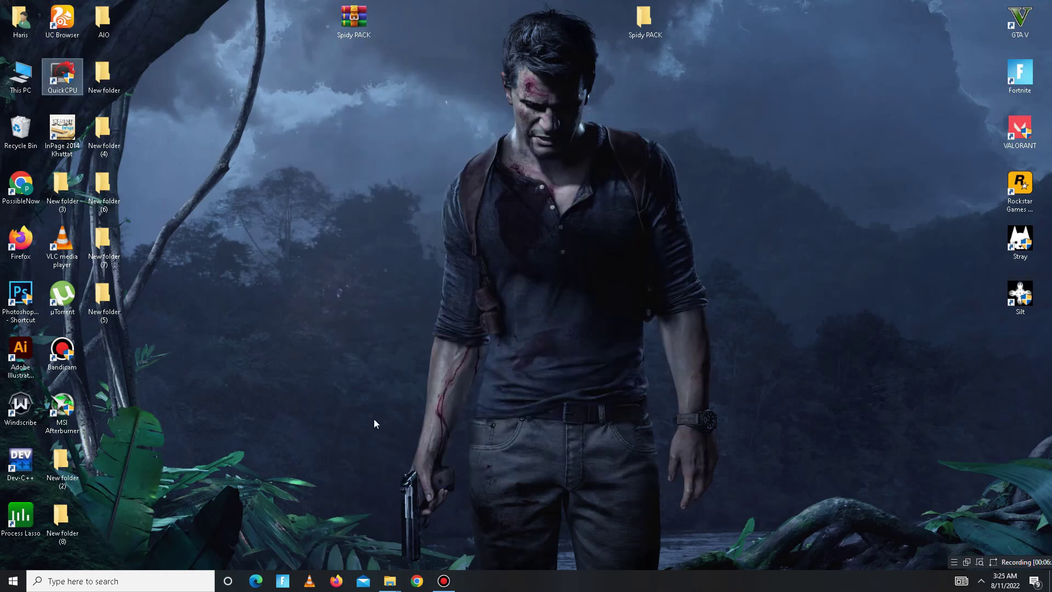
Merge the RAM Management registry file from Spidy PACK\RAM Optimization into the registry.
mouse_move(389, 579)
click(418, 551)
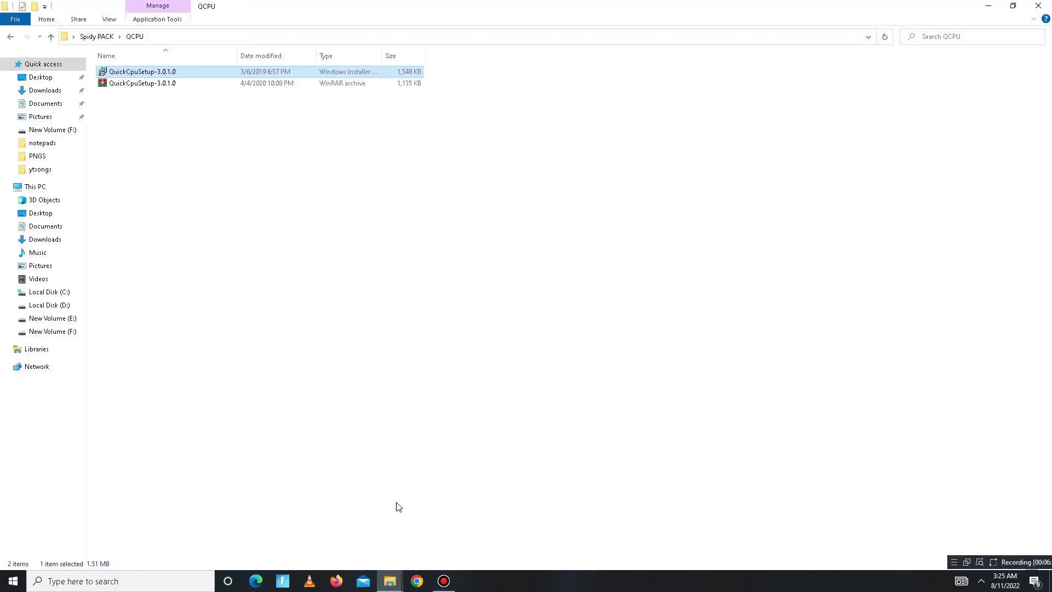
click(11, 39)
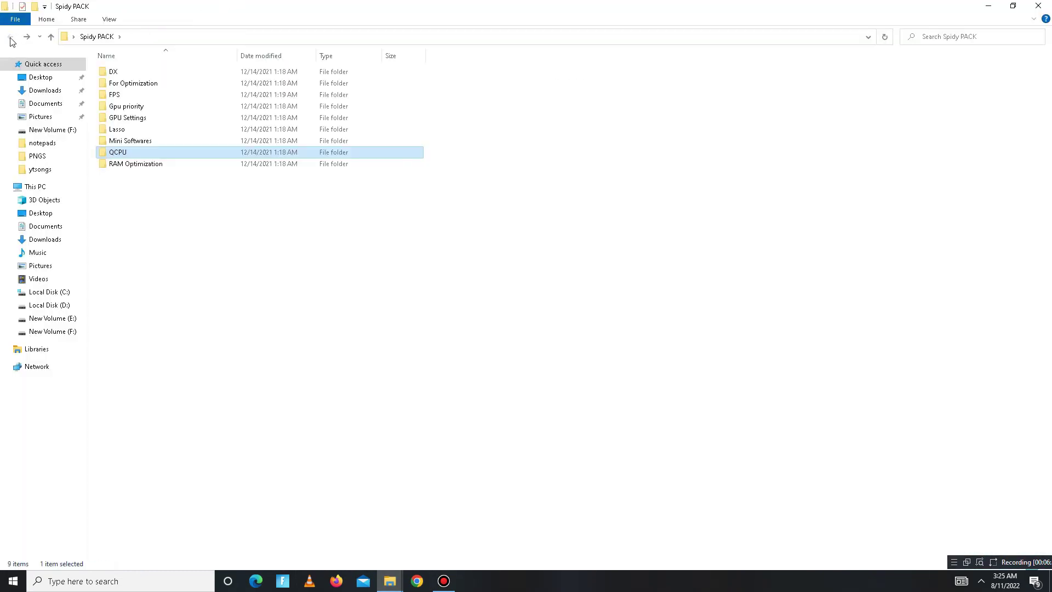
double_click(137, 164)
click(166, 84)
double_click(166, 85)
click(604, 305)
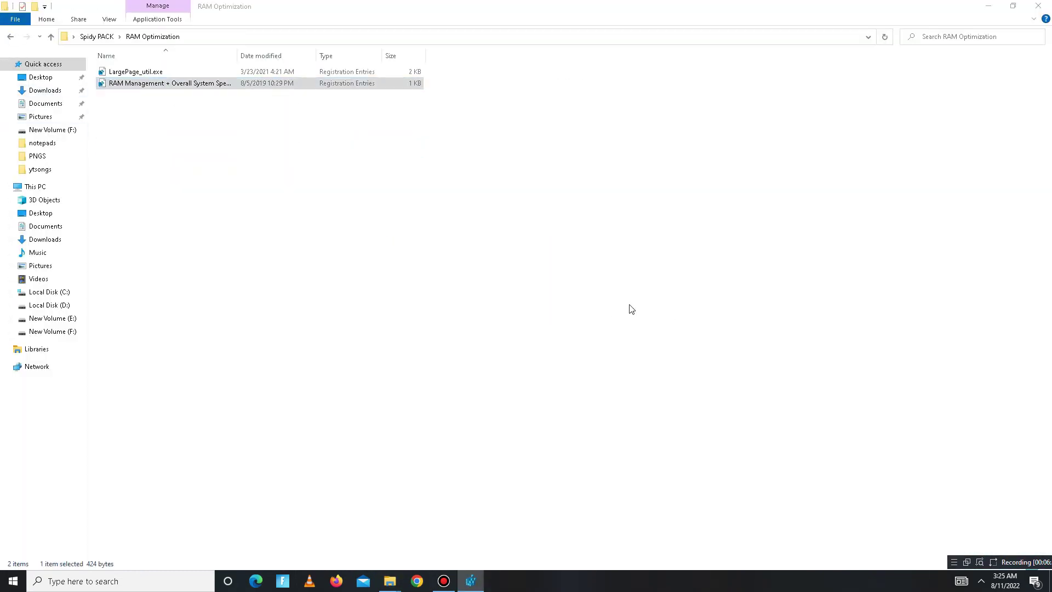
click(654, 294)
Merge the LargePage_util registry file into the registry.
double_click(137, 71)
click(606, 307)
click(654, 292)
Return to the Spidy PACK folder and minimize Explorer to show the desktop.
click(10, 36)
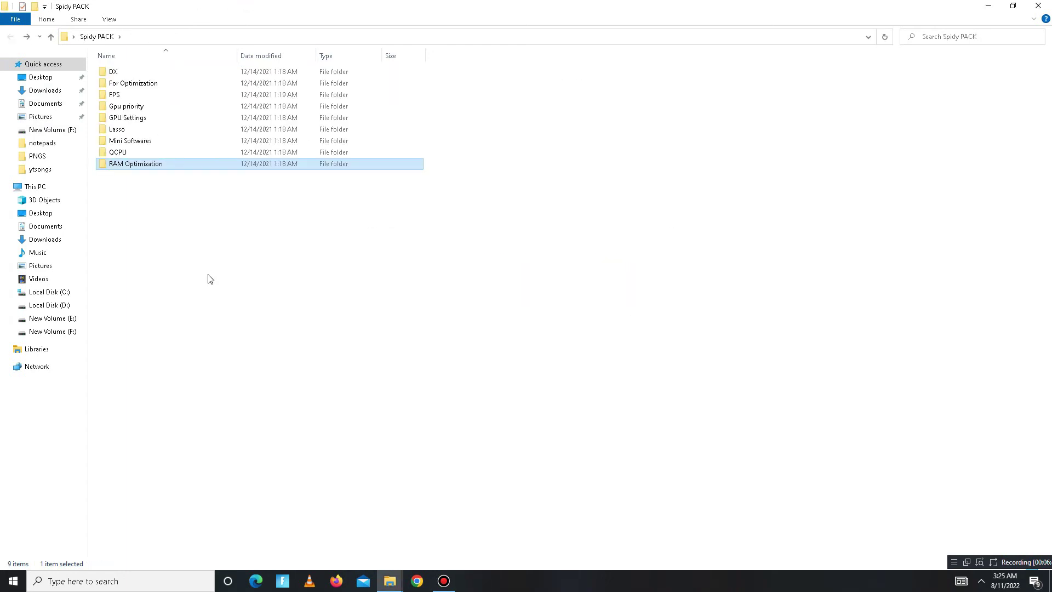
key(ctrl+a)
key(End)
key(ctrl+space)
key(ctrl+a)
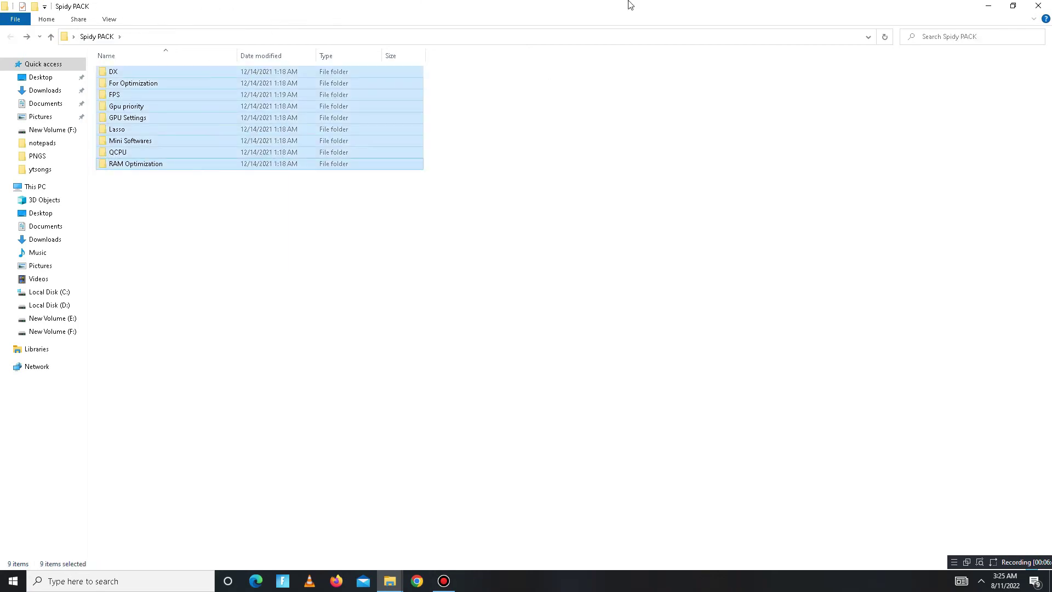
click(988, 6)
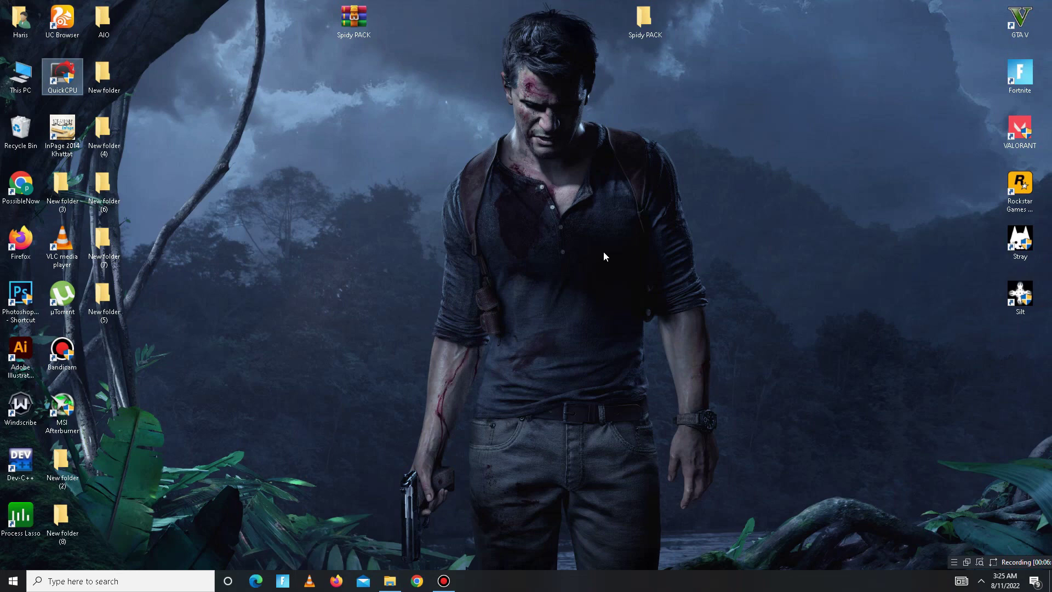
Open Task Manager from the taskbar to view running processes, with memory at 41%.
right_click(606, 581)
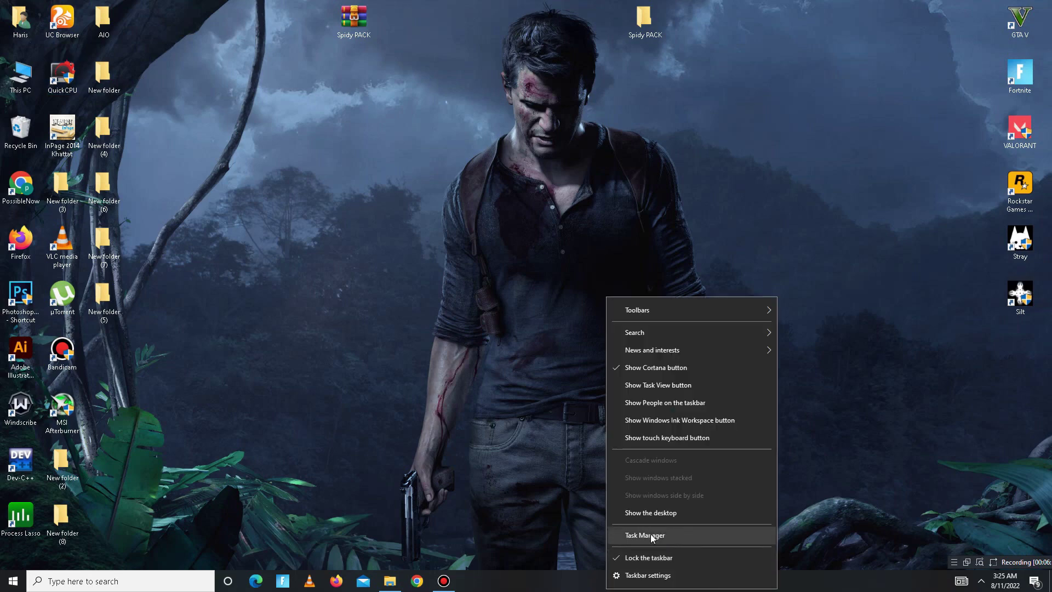
click(650, 534)
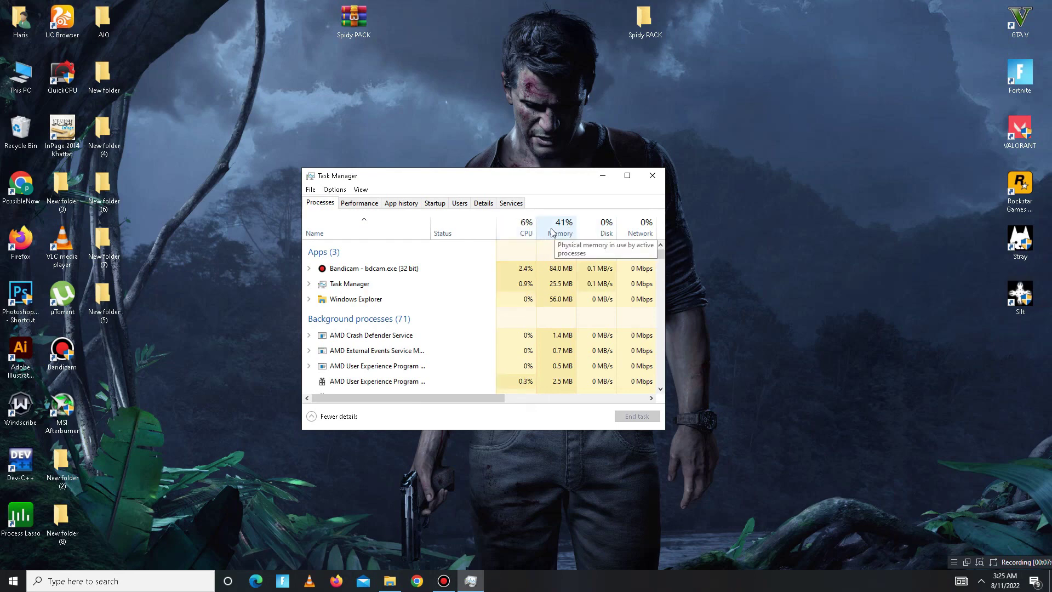
drag(418, 175, 404, 121)
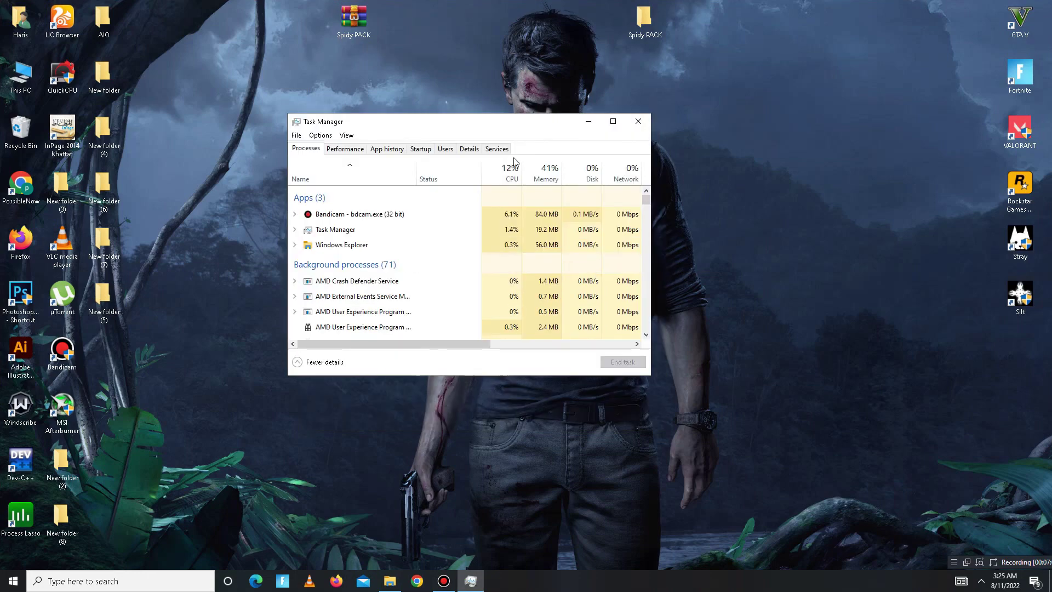